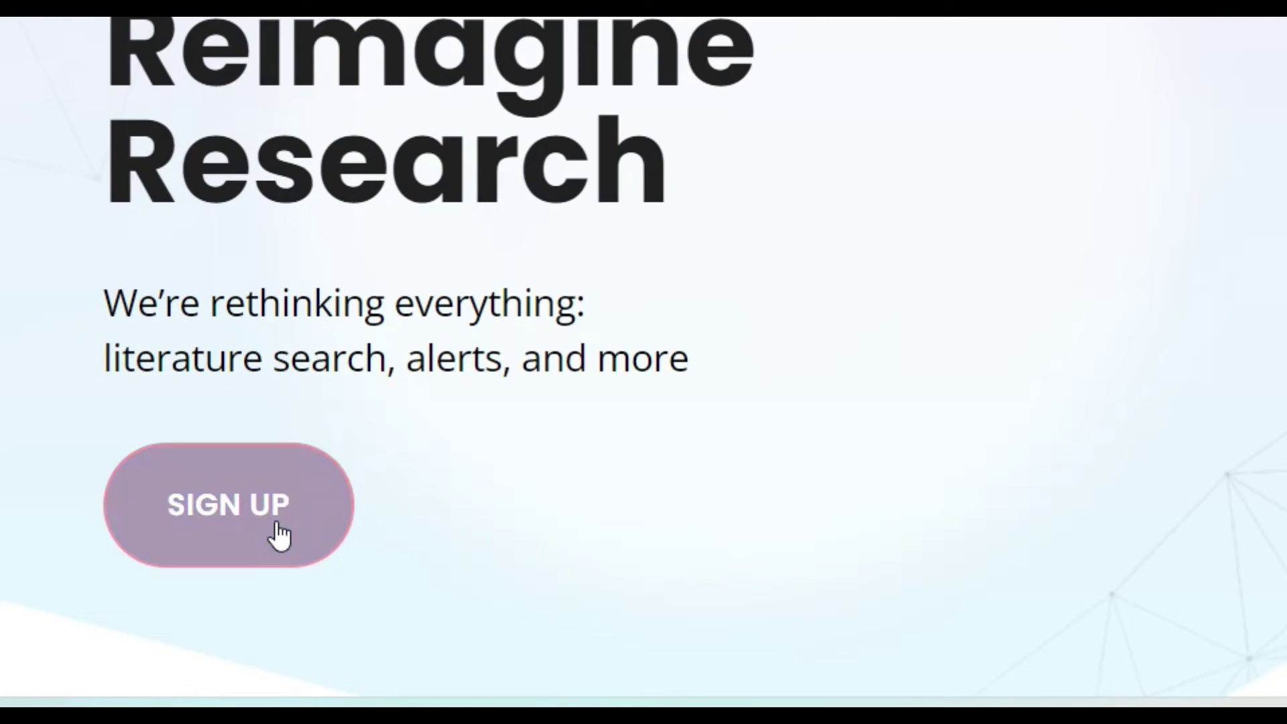
Step: Sign up and create a new library category named 'AI and Journalism'
click(278, 537)
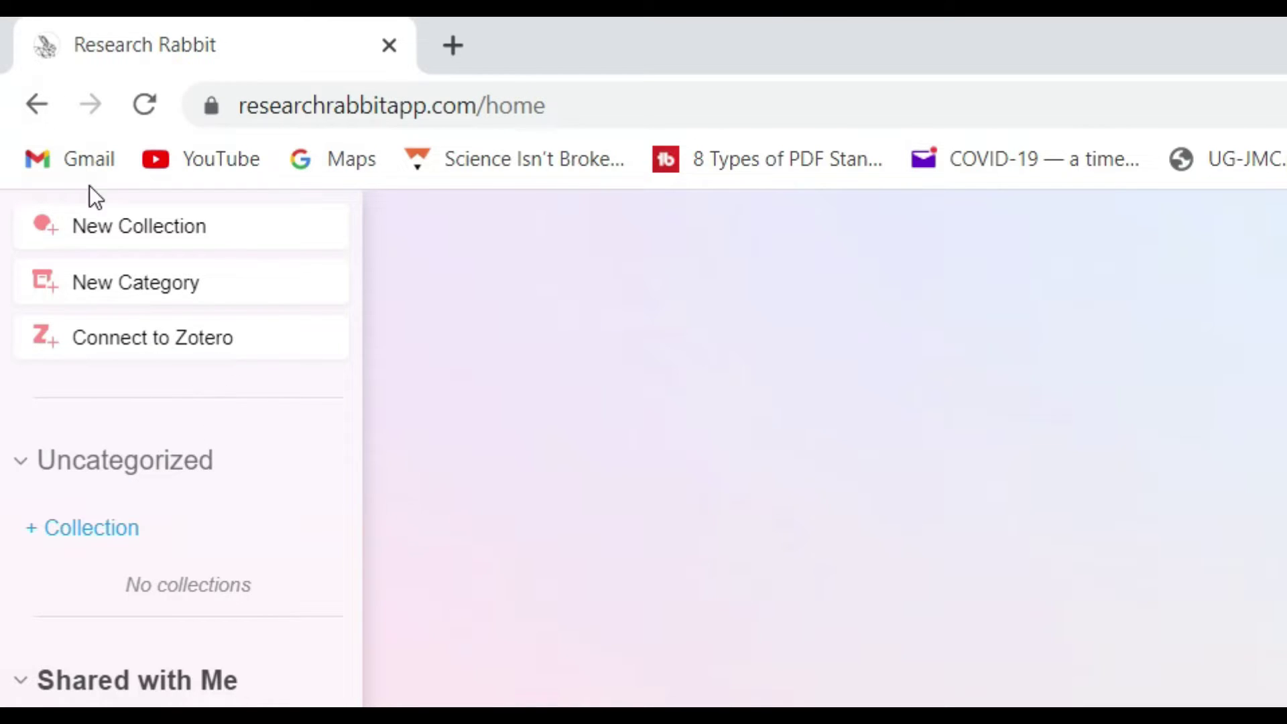
click(168, 289)
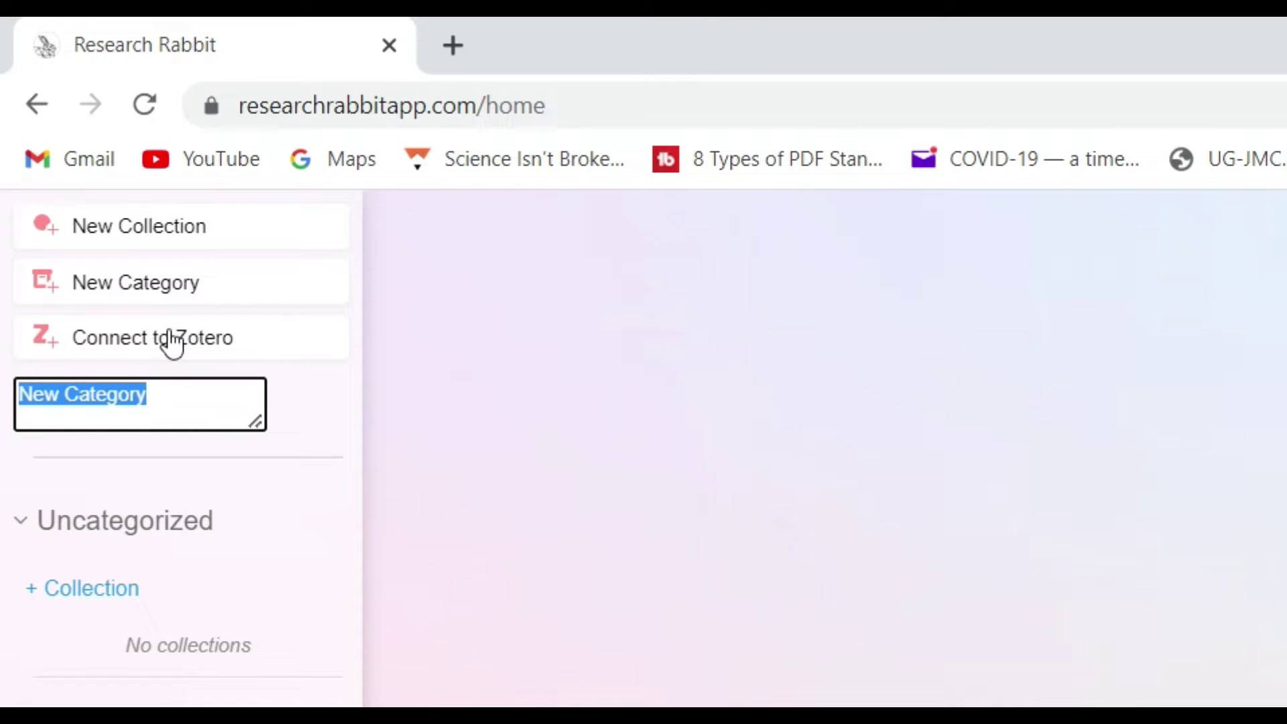
text(AI )
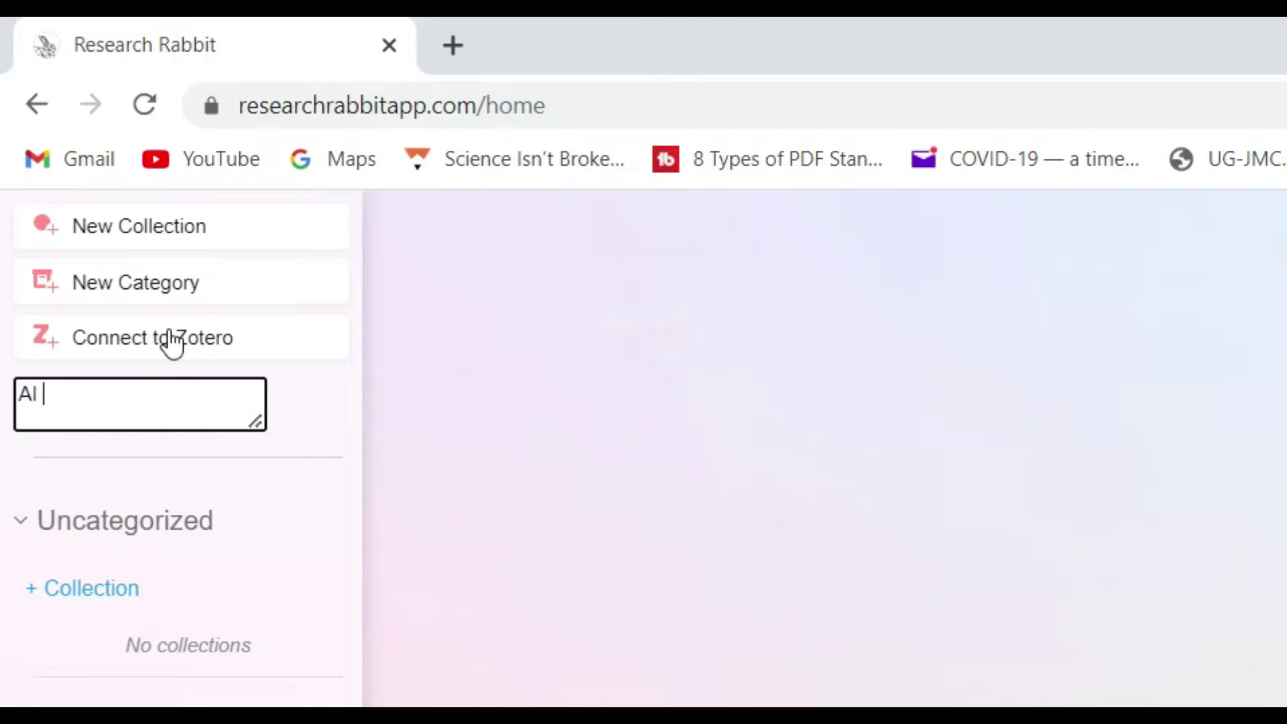
text(and Journalism)
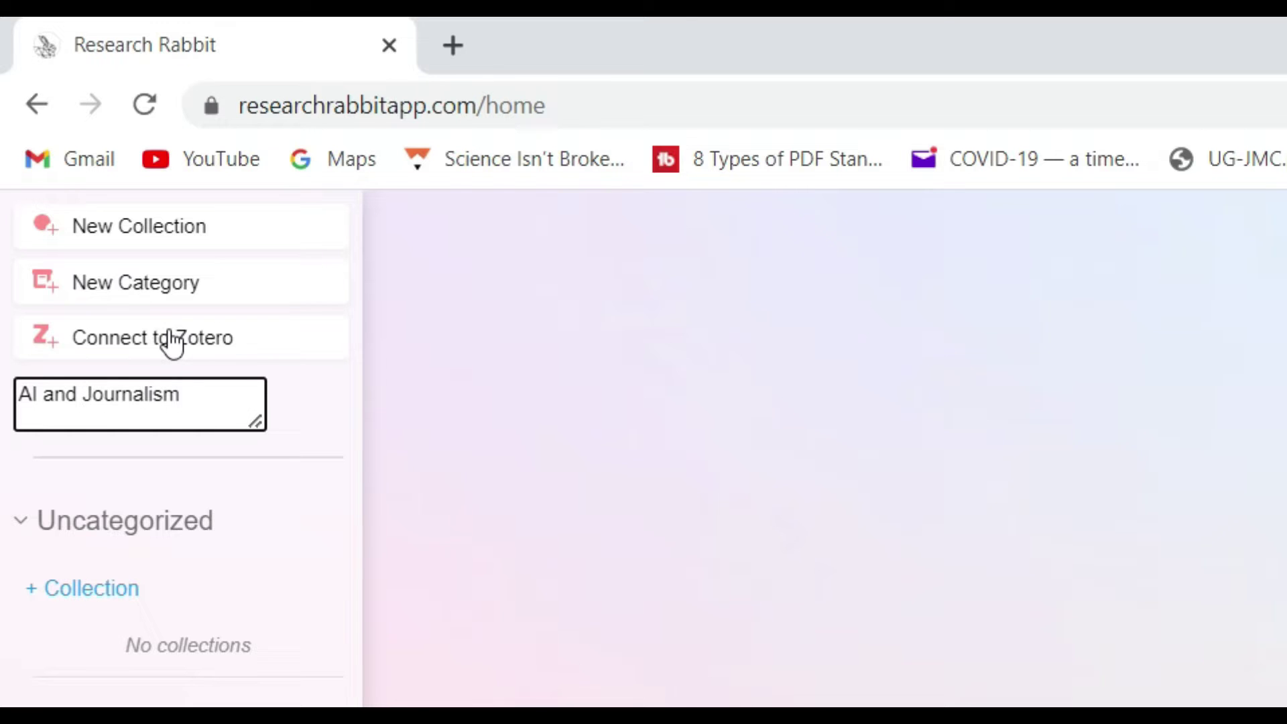
key(Return)
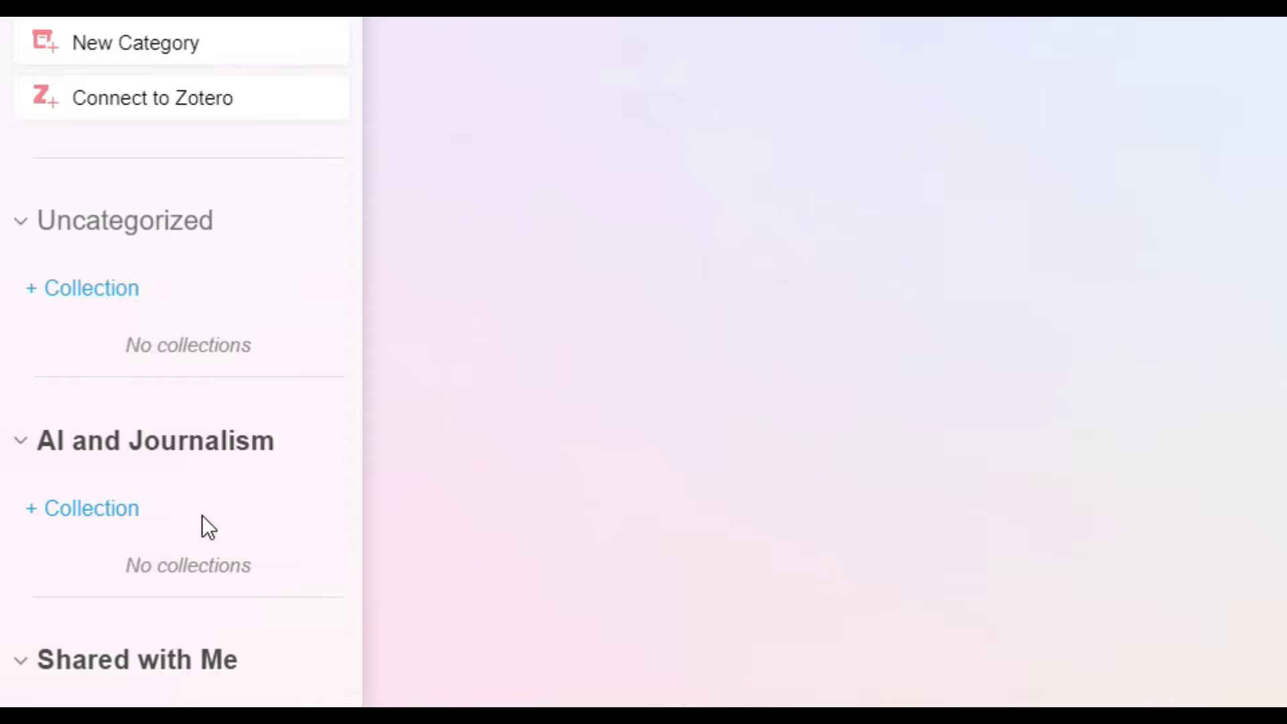
Step: Add an empty 'New Papers' collection under AI and Journalism and open Add Papers
click(79, 516)
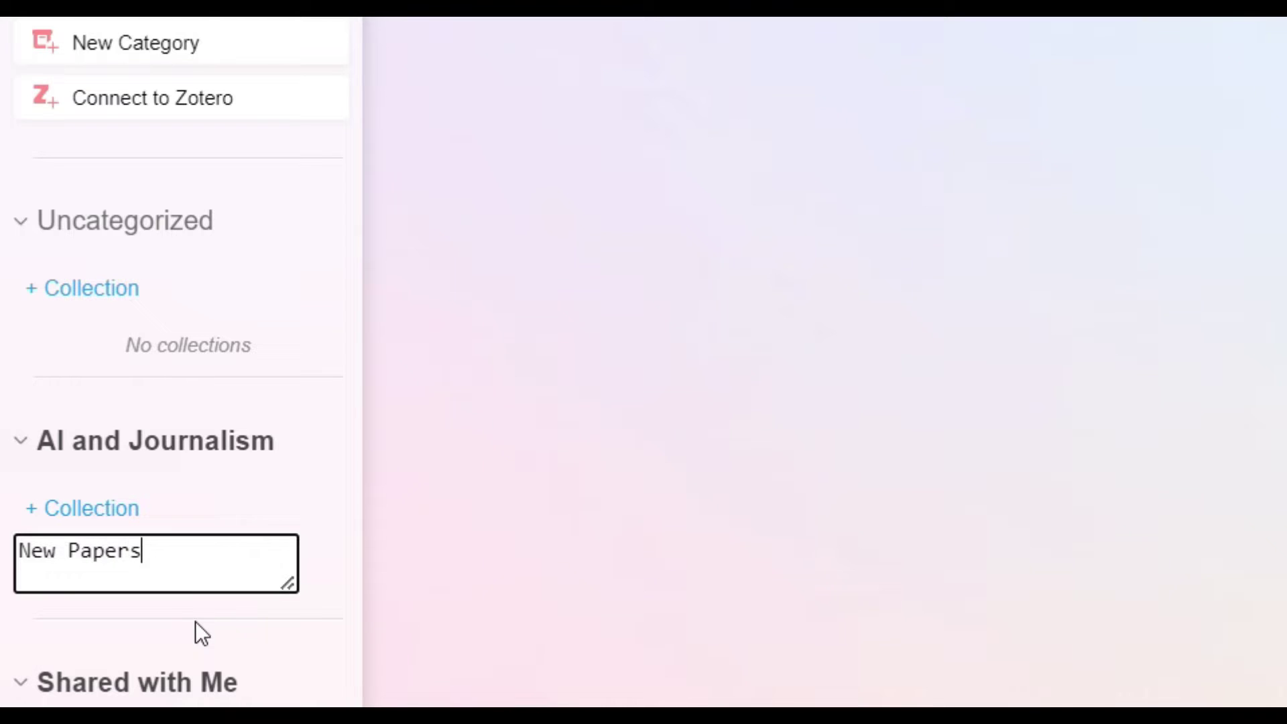
key(Return)
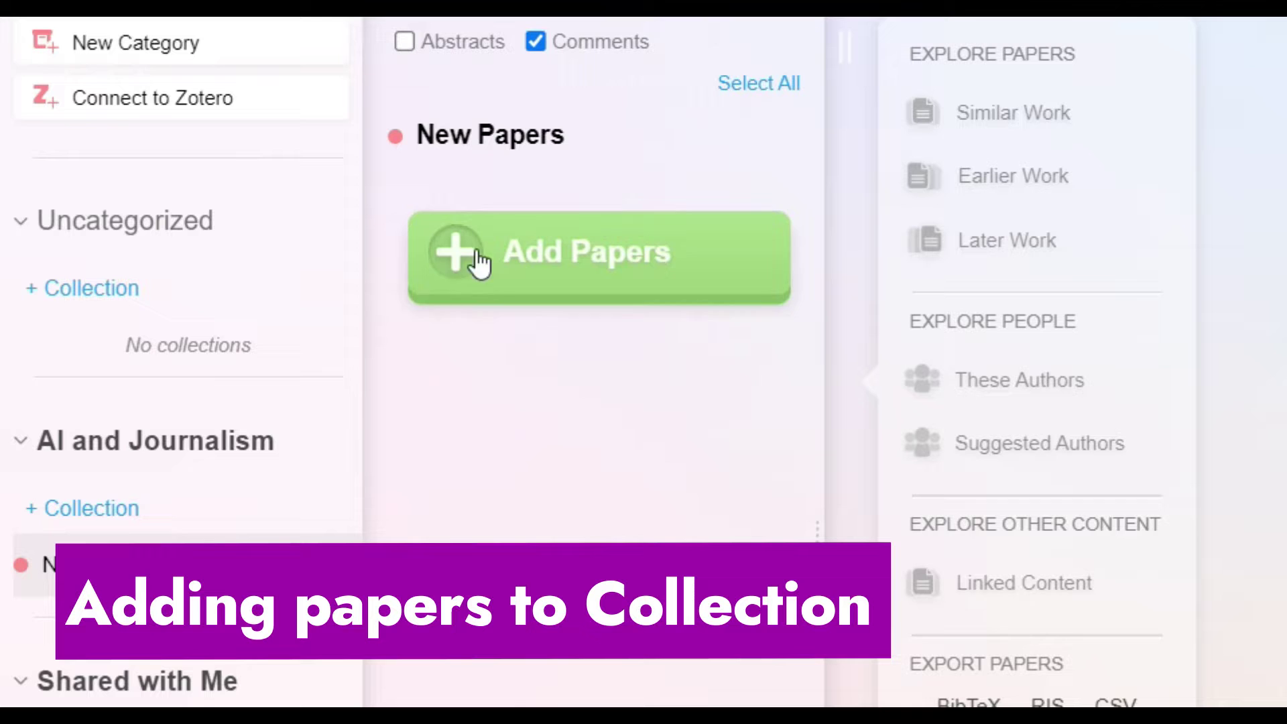
click(503, 259)
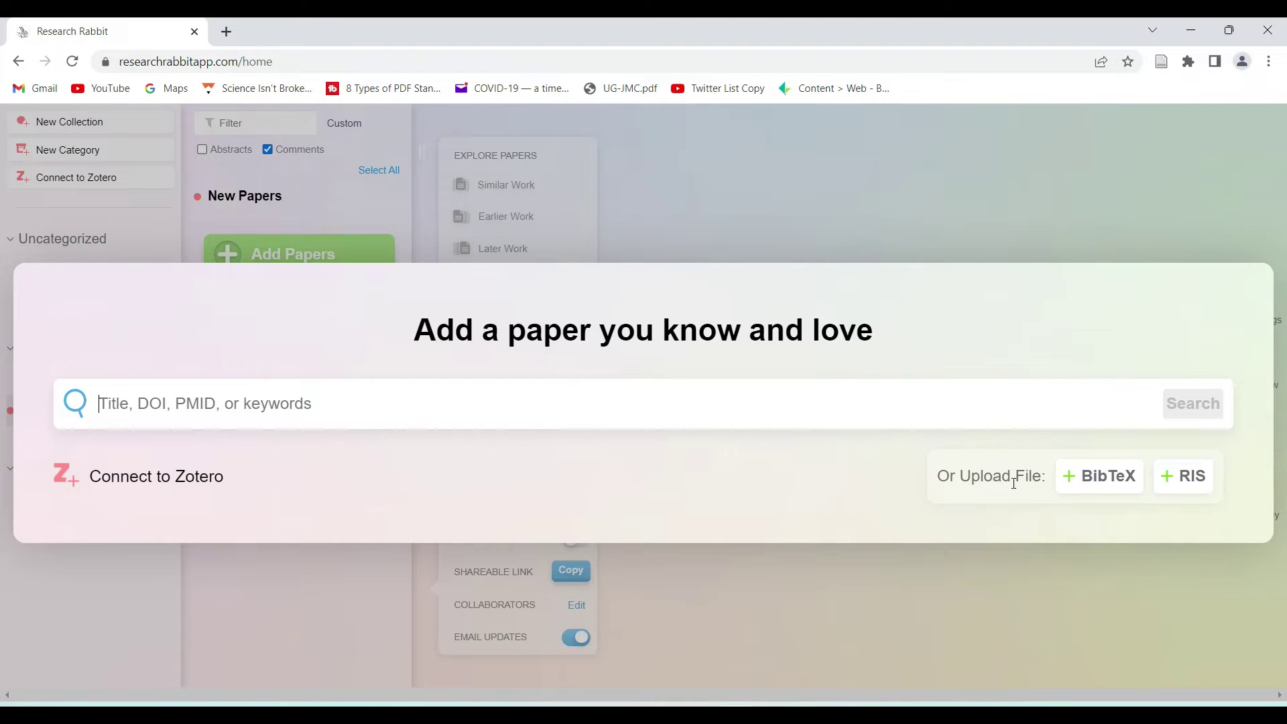
Step: Search the paper database for 'AI and Journalism'
text(AI and Journalism)
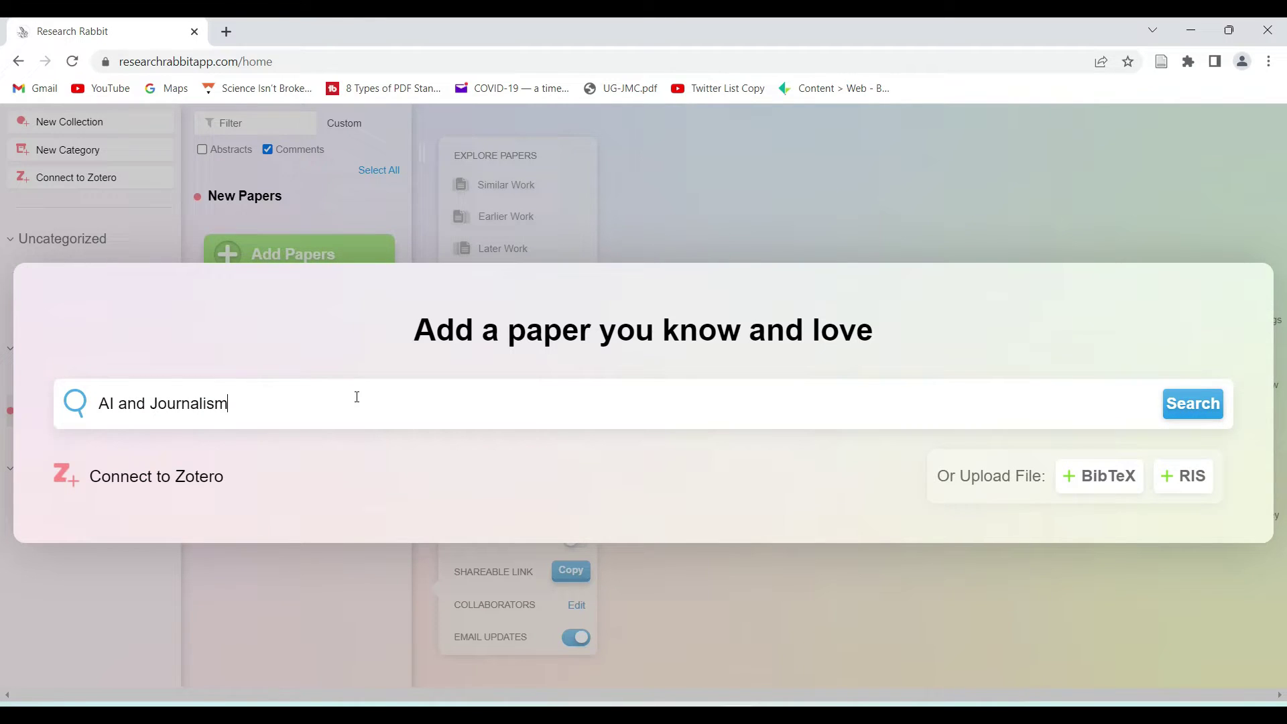
click(1198, 405)
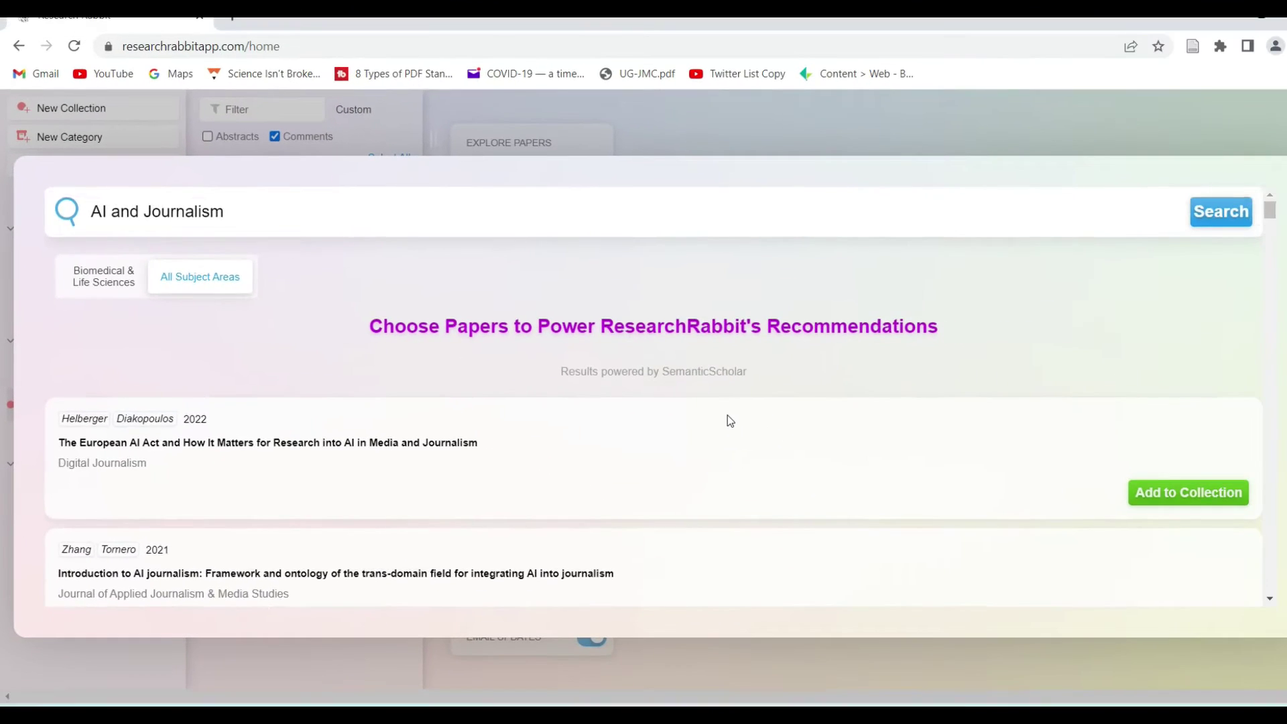
Step: Add the AI journalism framework, Africa journalism research agenda and Mass Media Trends papers to New Papers
scroll(727, 416, down, 3)
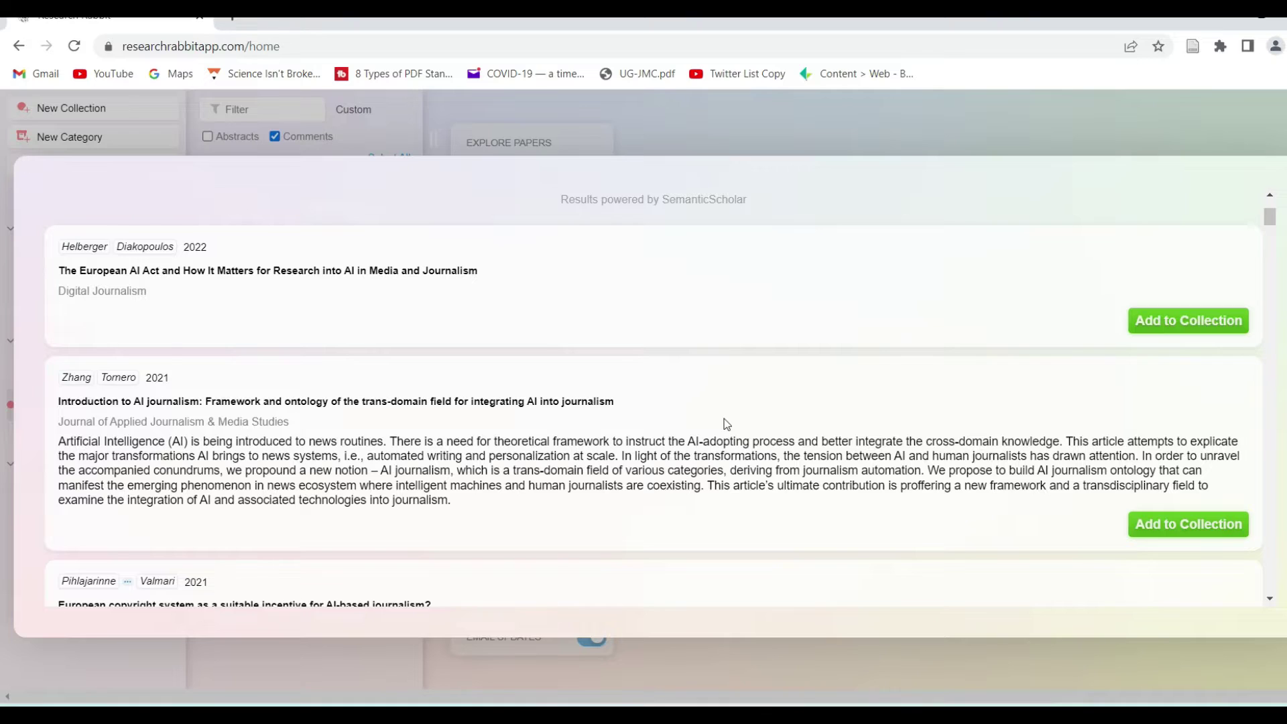
scroll(727, 423, down, 1)
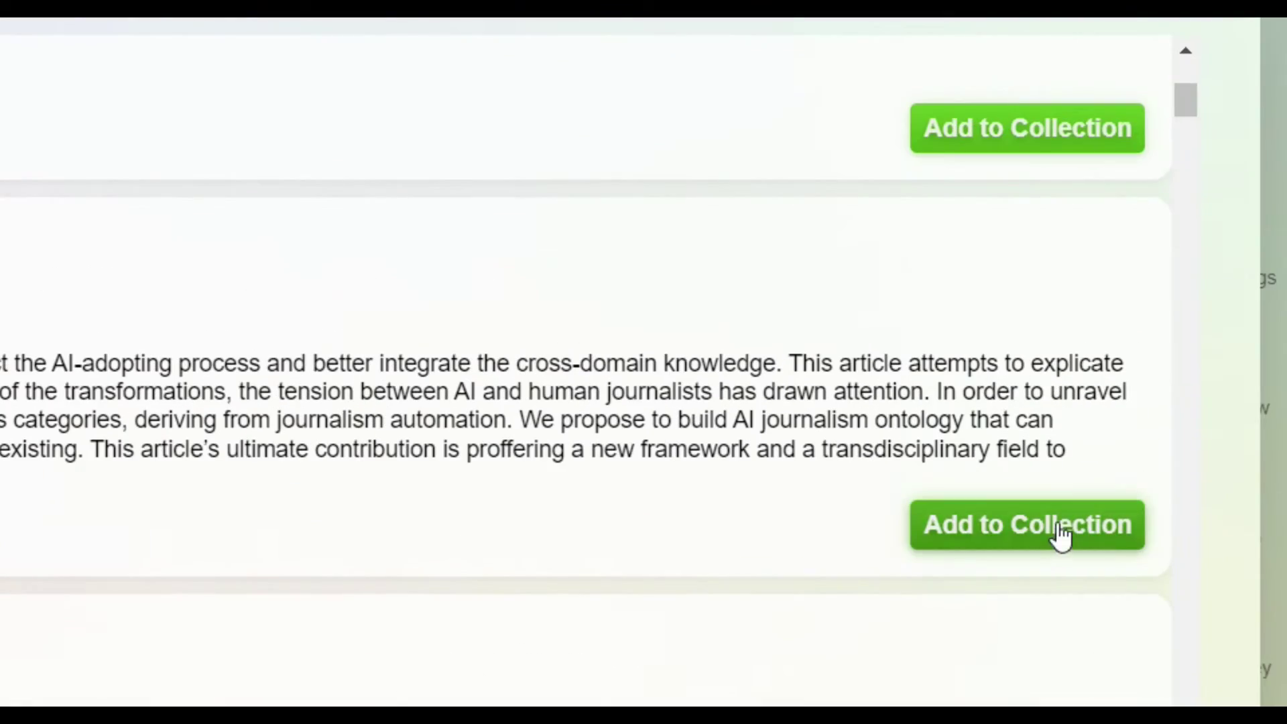
click(1062, 536)
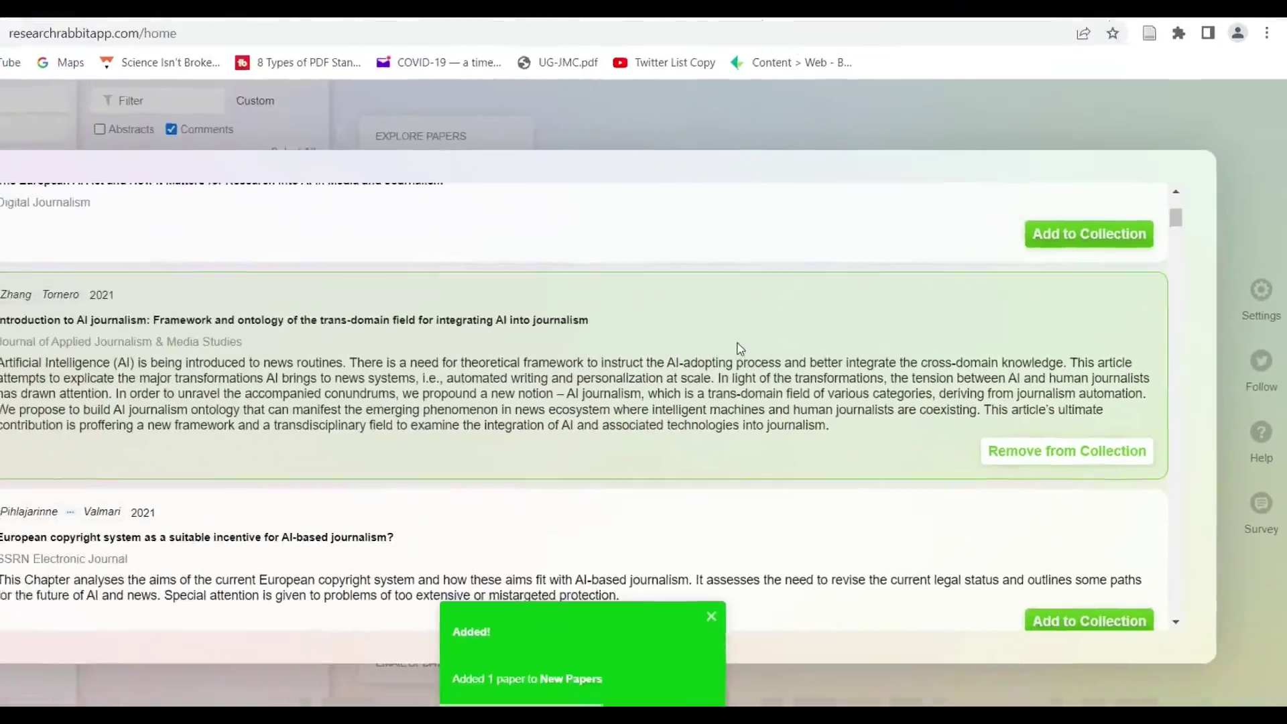
scroll(788, 342, down, 3)
scroll(788, 341, down, 1)
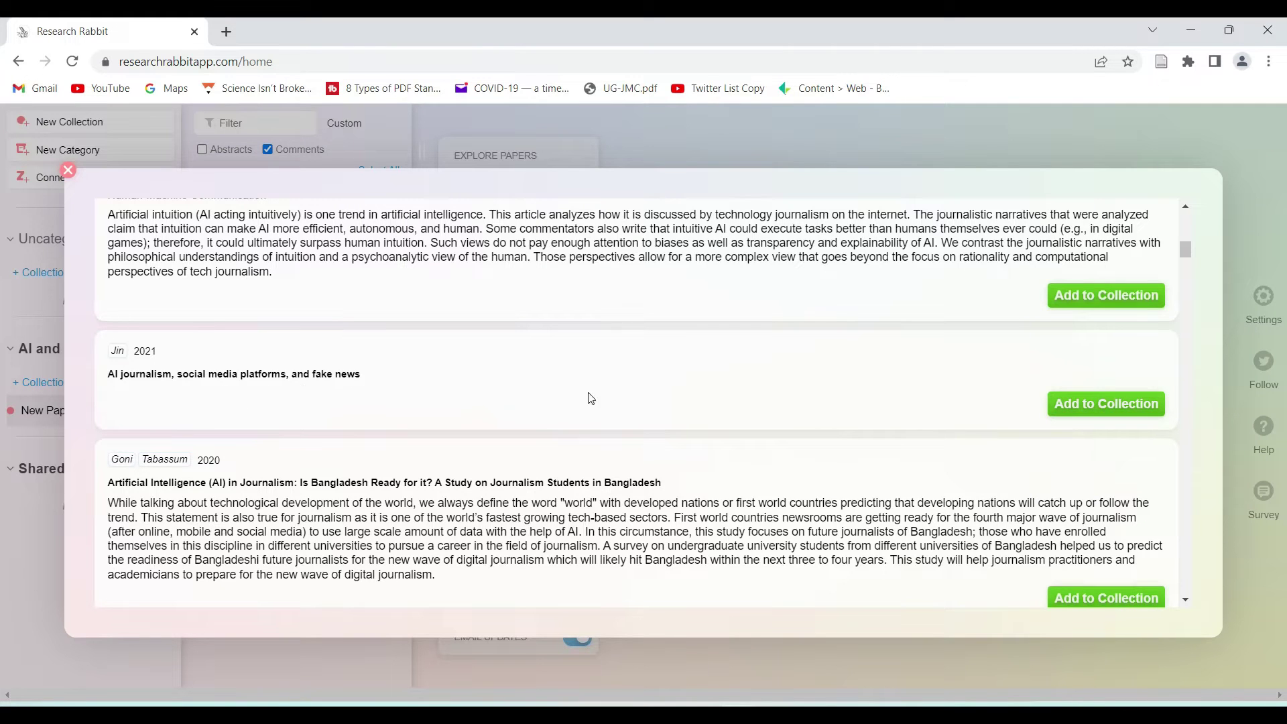
scroll(825, 455, down, 5)
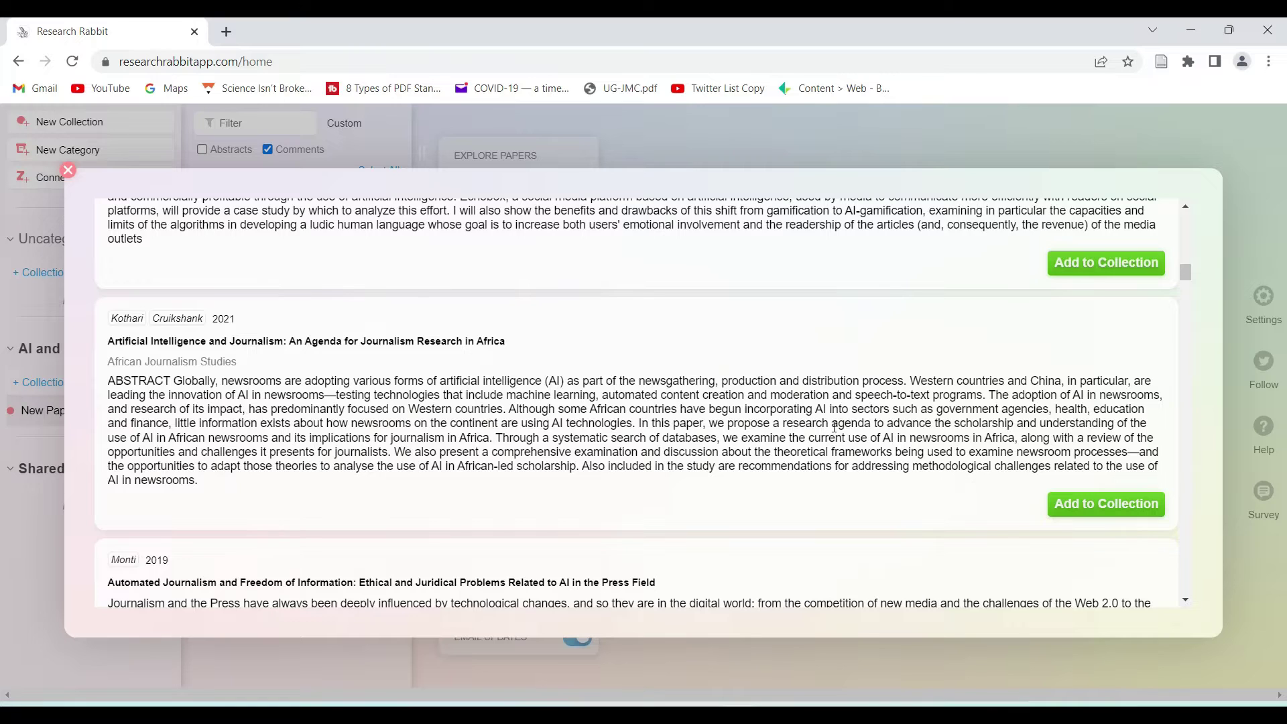
click(1087, 507)
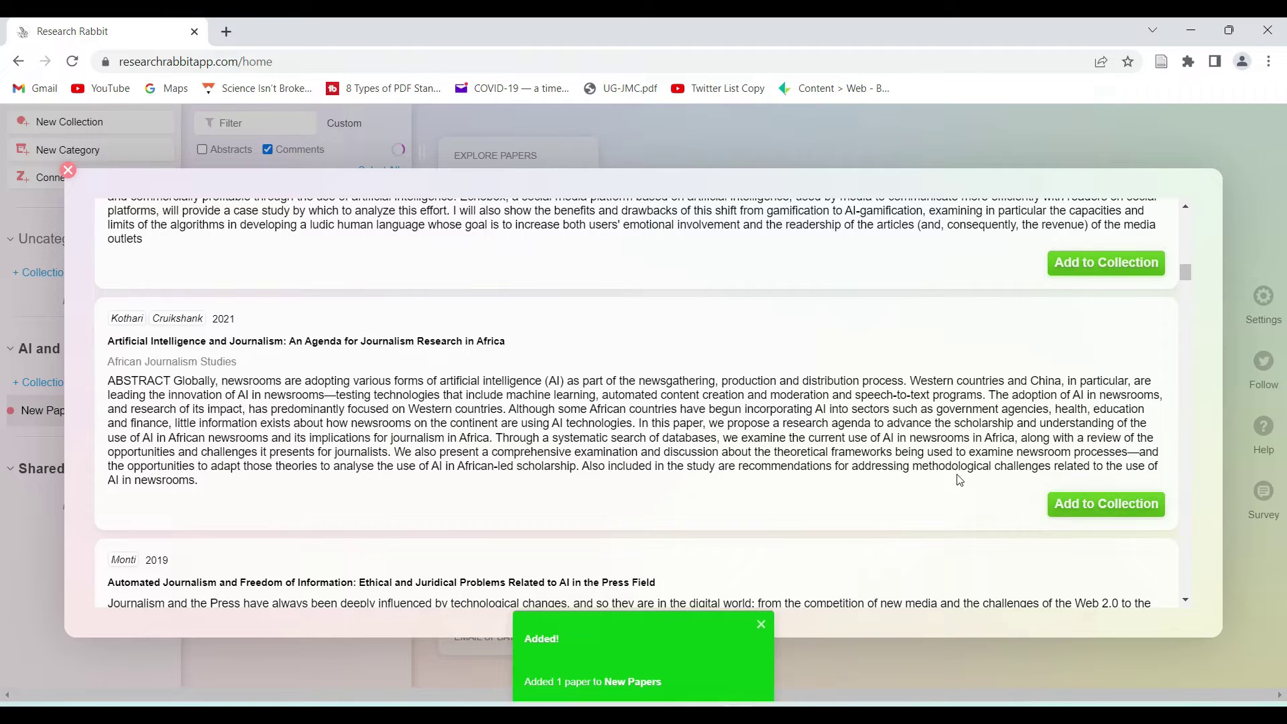
scroll(530, 395, down, 5)
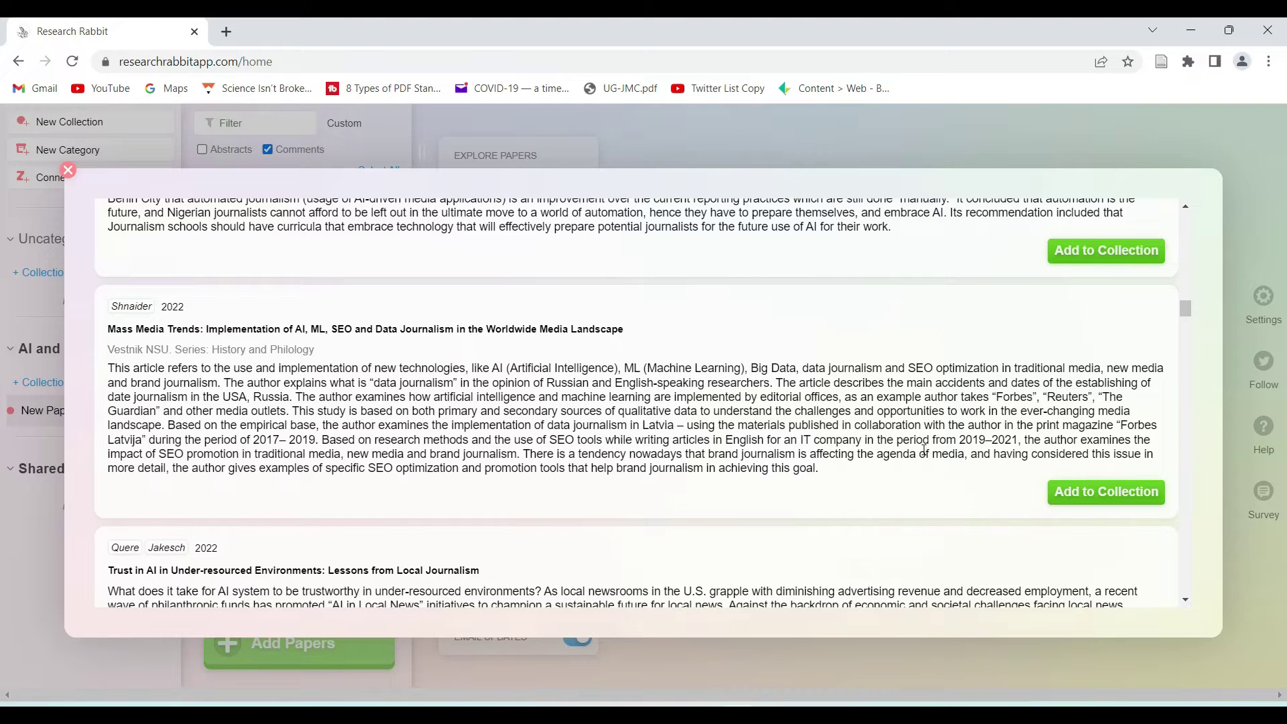
click(1083, 491)
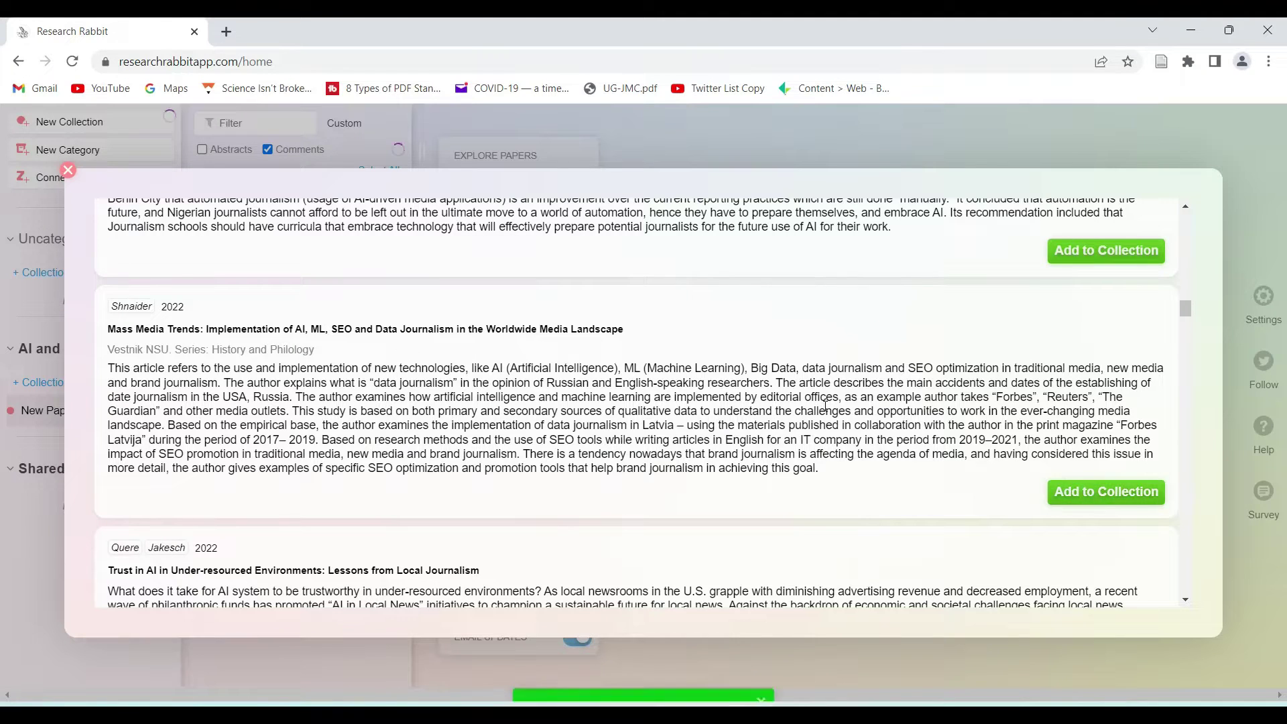
scroll(799, 356, down, 5)
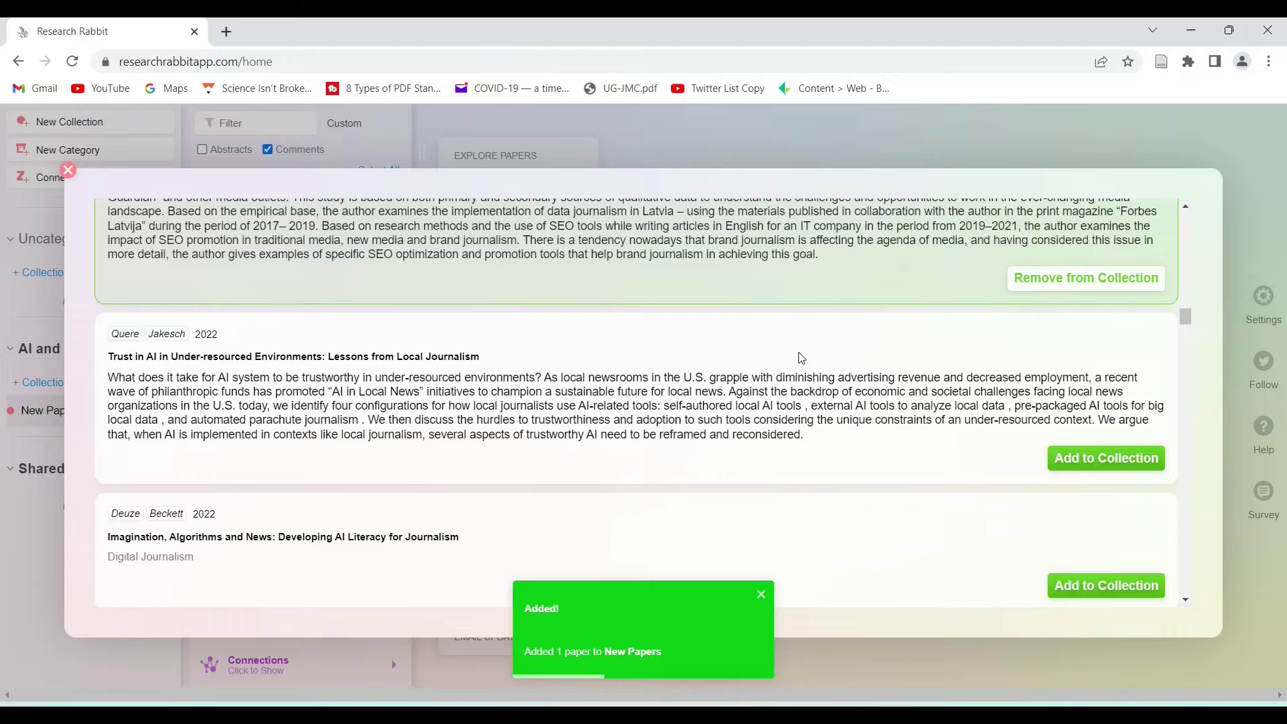
scroll(801, 358, down, 1)
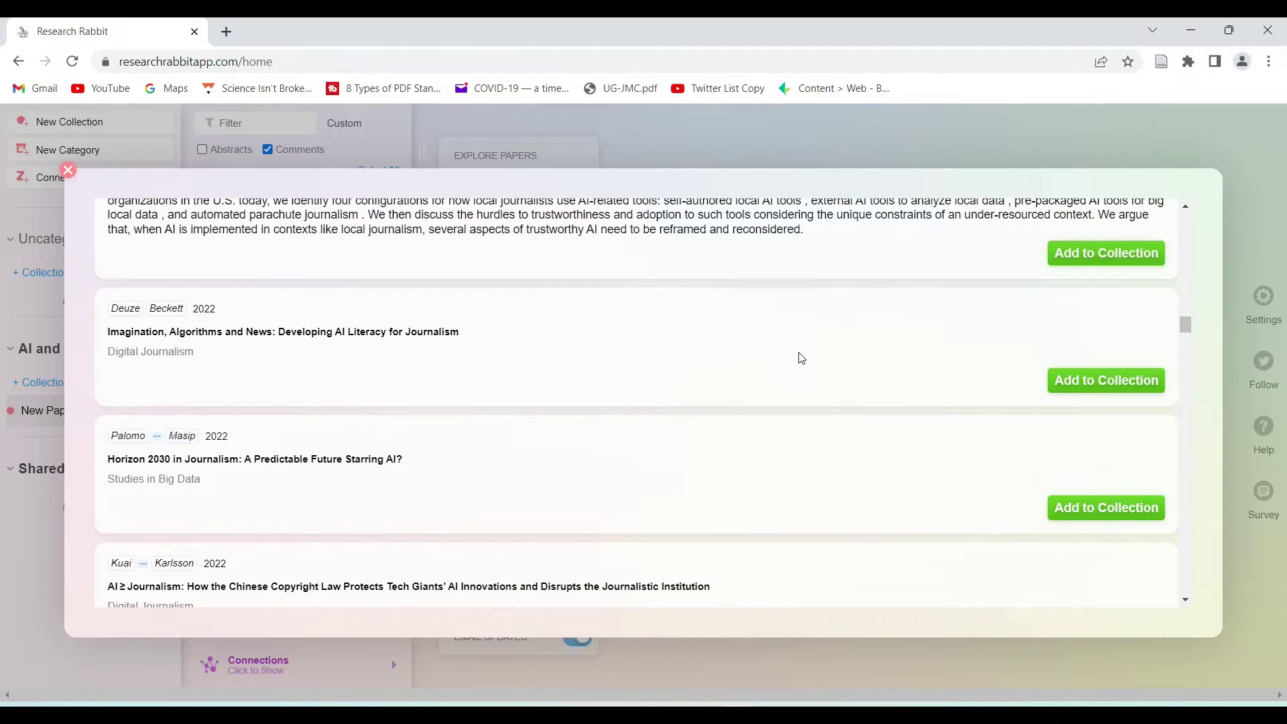
scroll(802, 358, down, 2)
key(Escape)
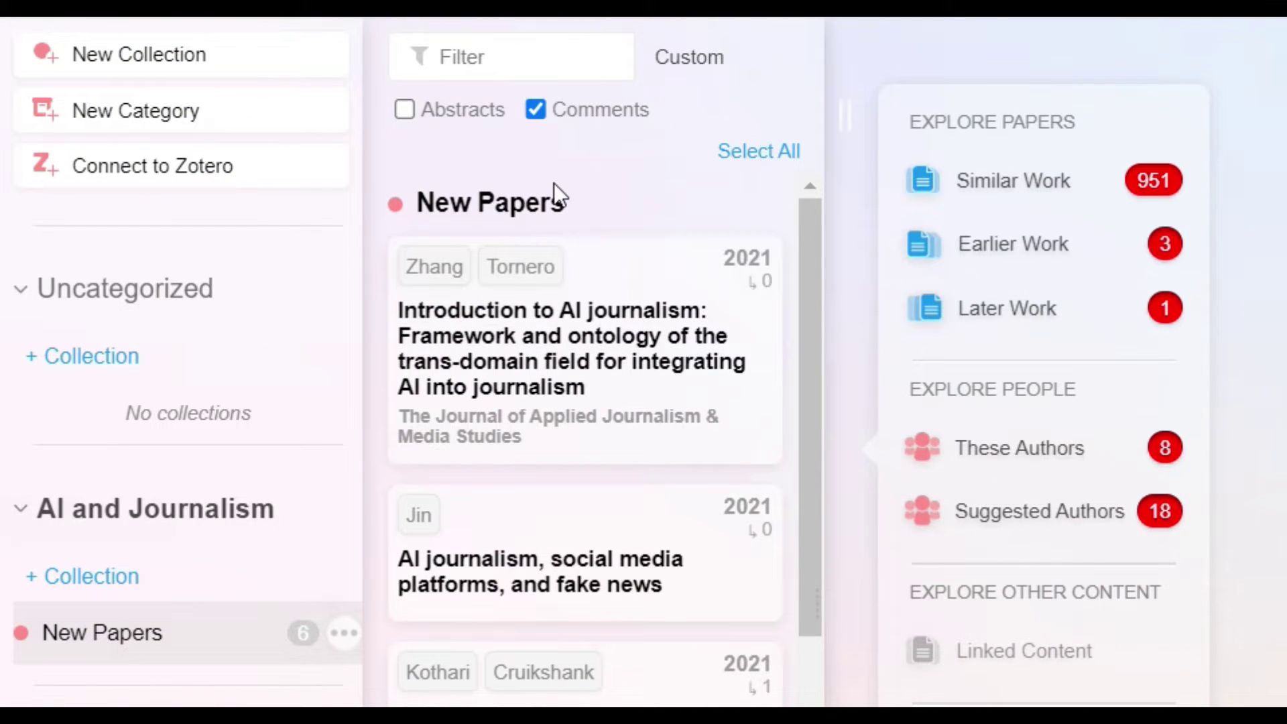
Step: Show paper abstracts and comment 'This paper is about ontology' on Introduction to AI journalism
click(405, 109)
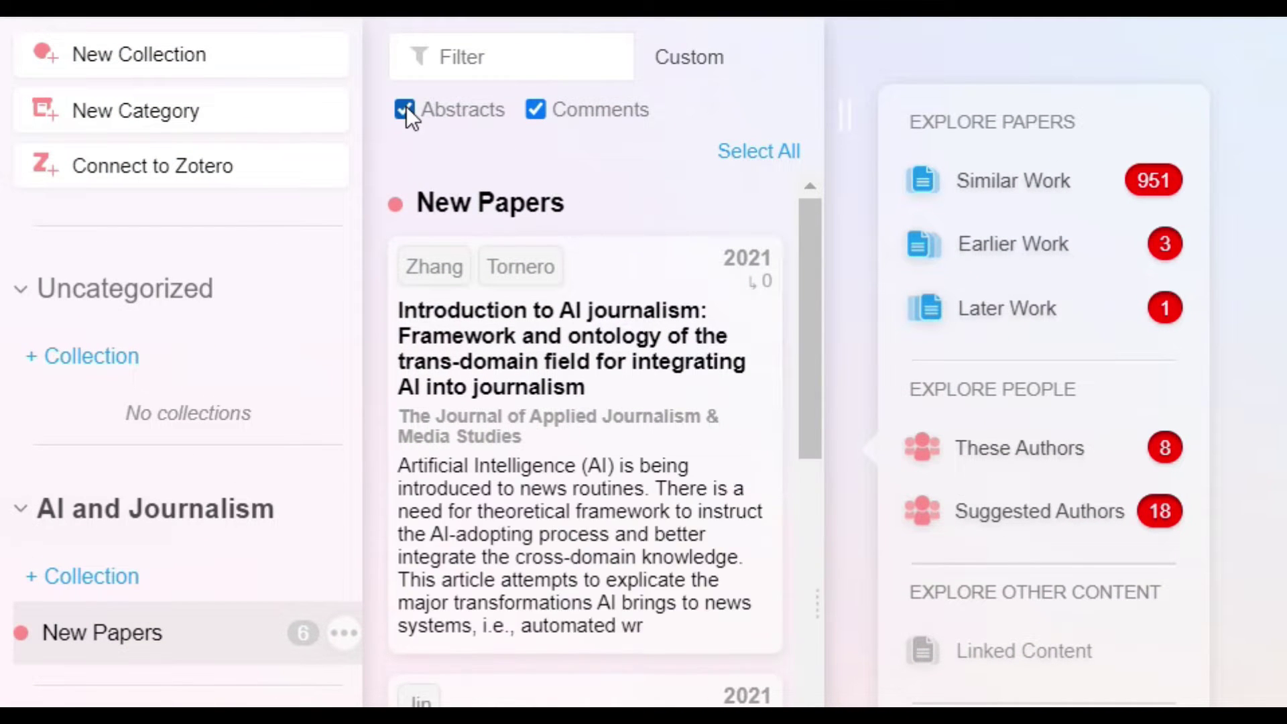
scroll(681, 399, down, 3)
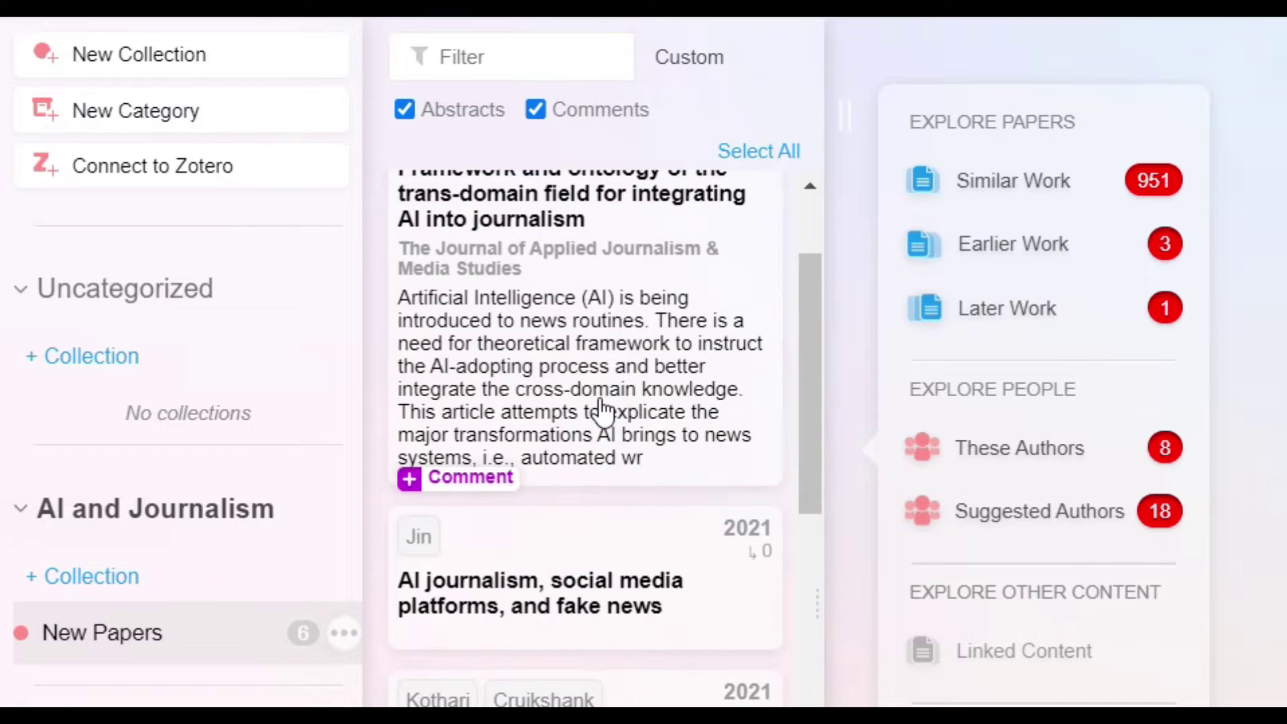
scroll(603, 411, up, 3)
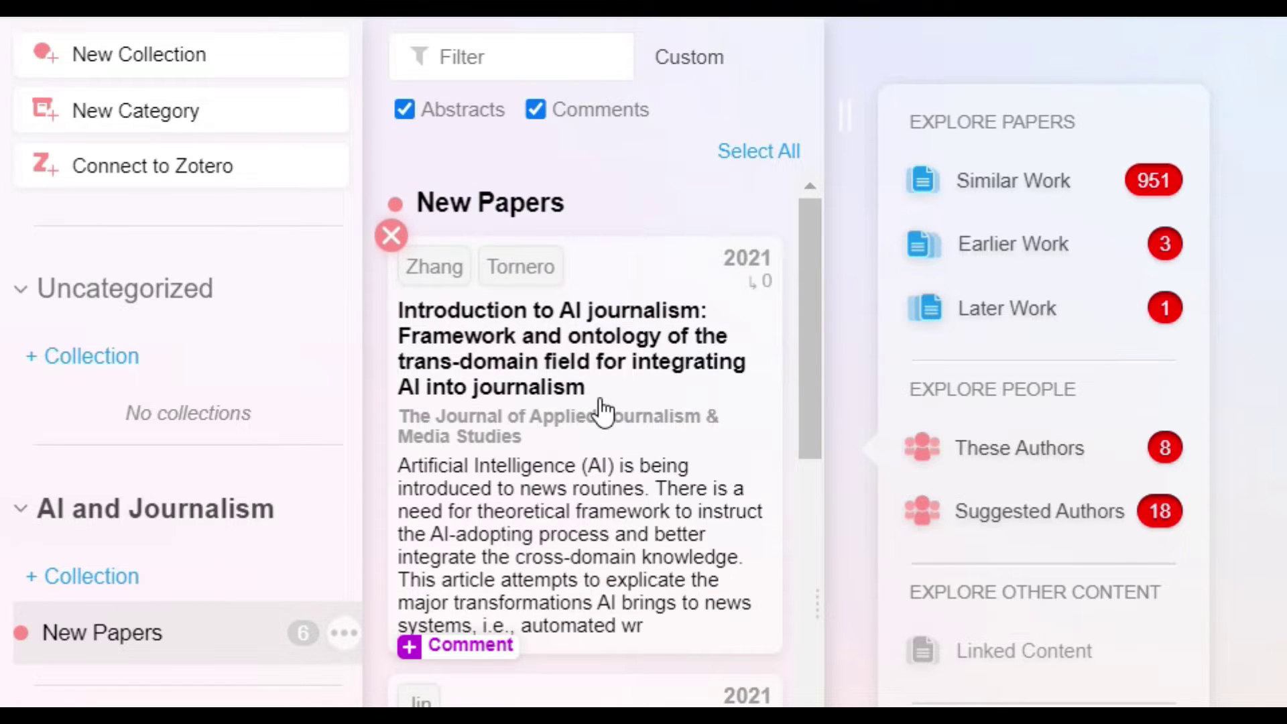
click(422, 646)
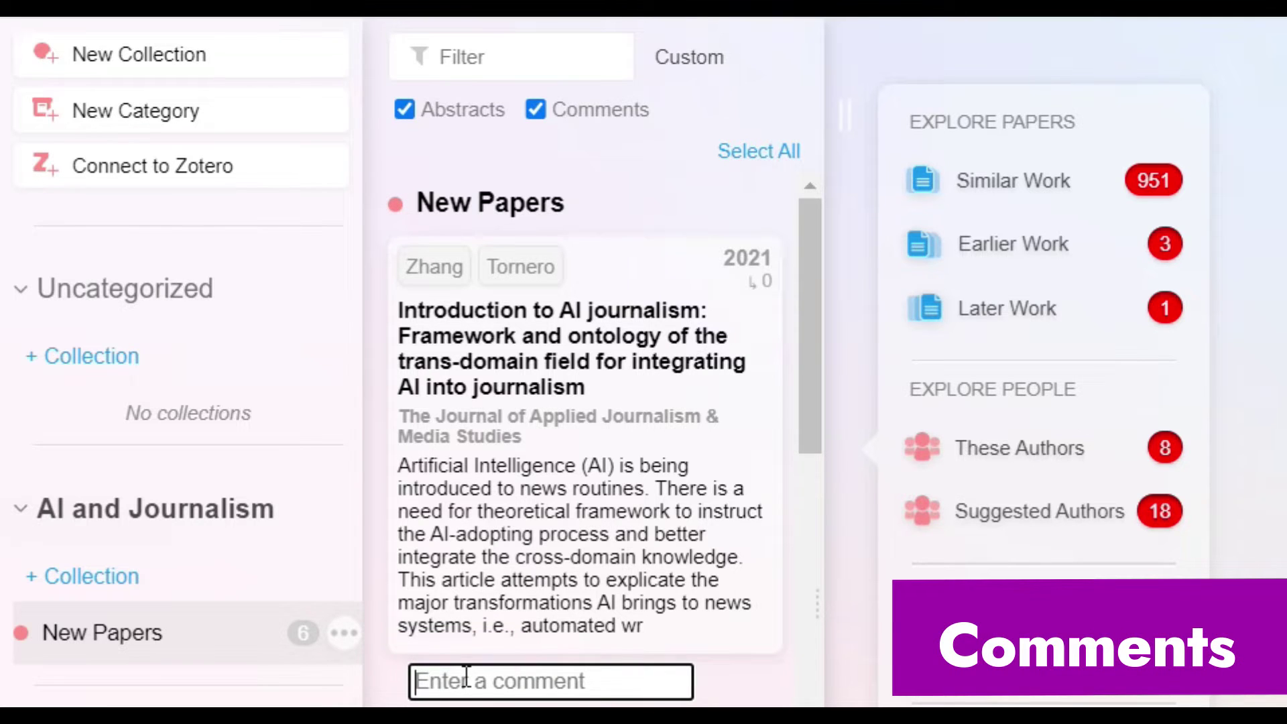
text(This p)
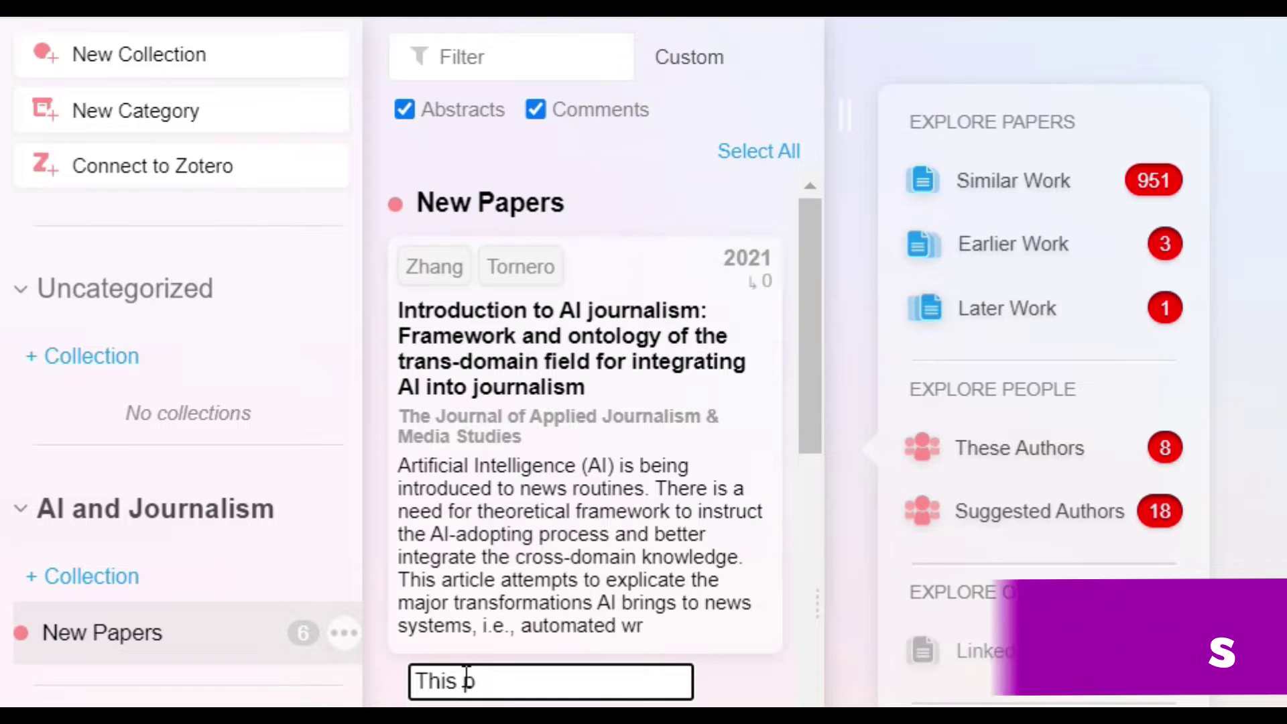
text(aper is )
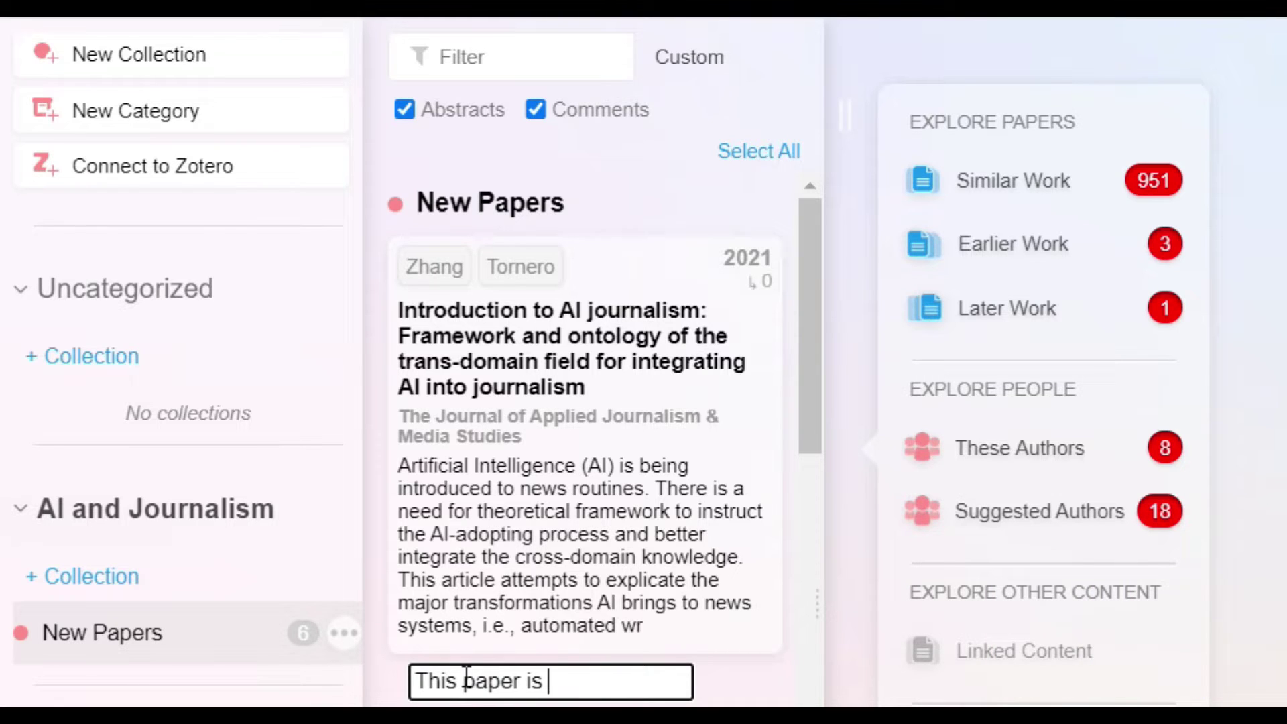
text(about ontolo)
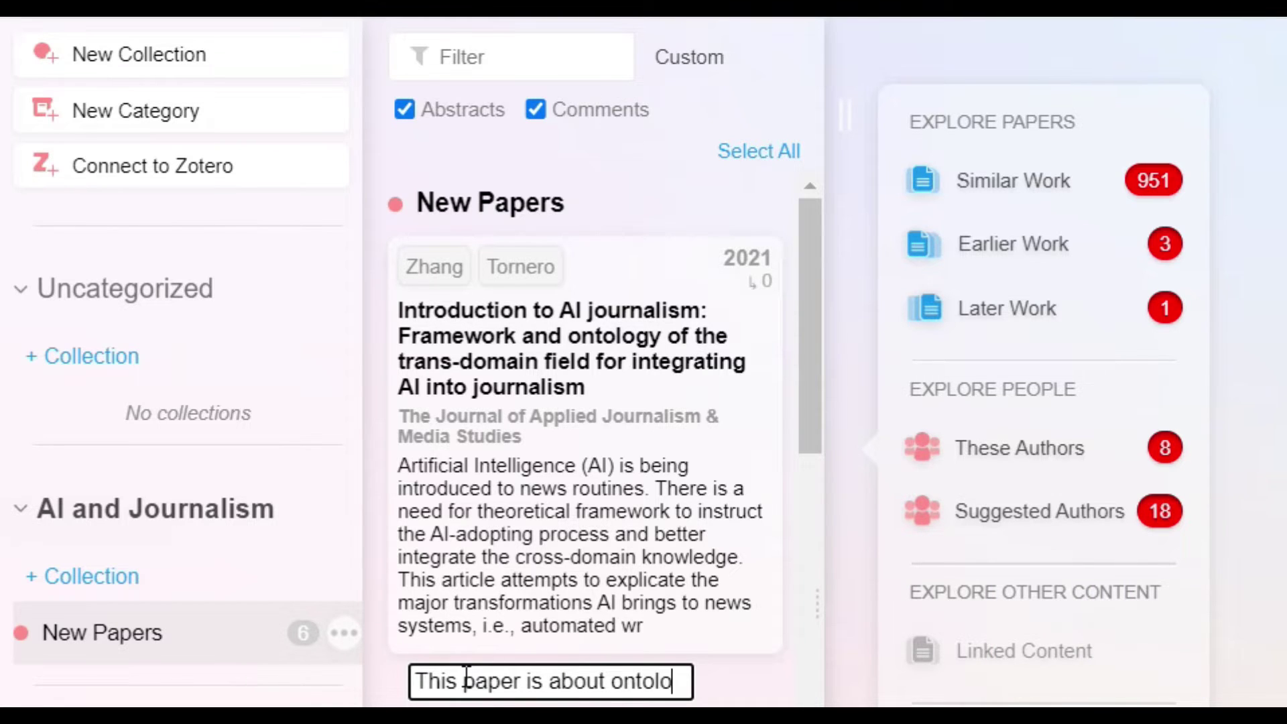
text(gy)
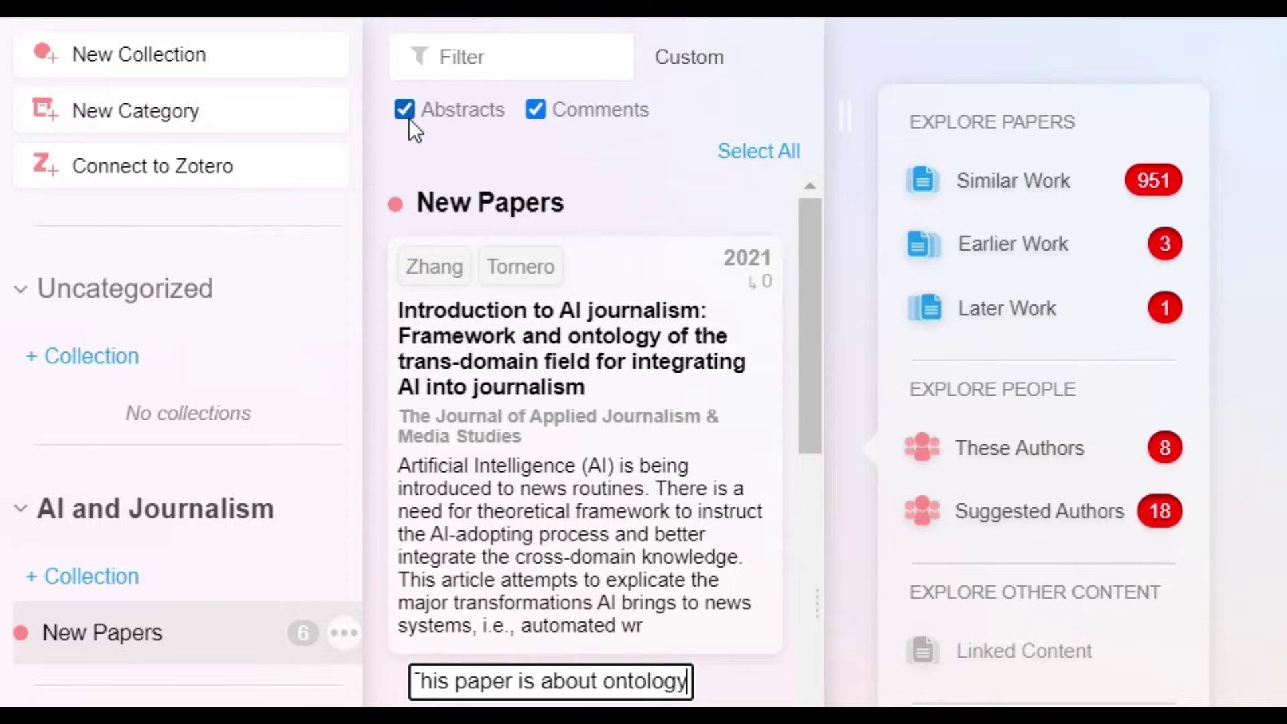
Step: Save the ontology comment and select the Introduction to AI journalism paper
click(437, 50)
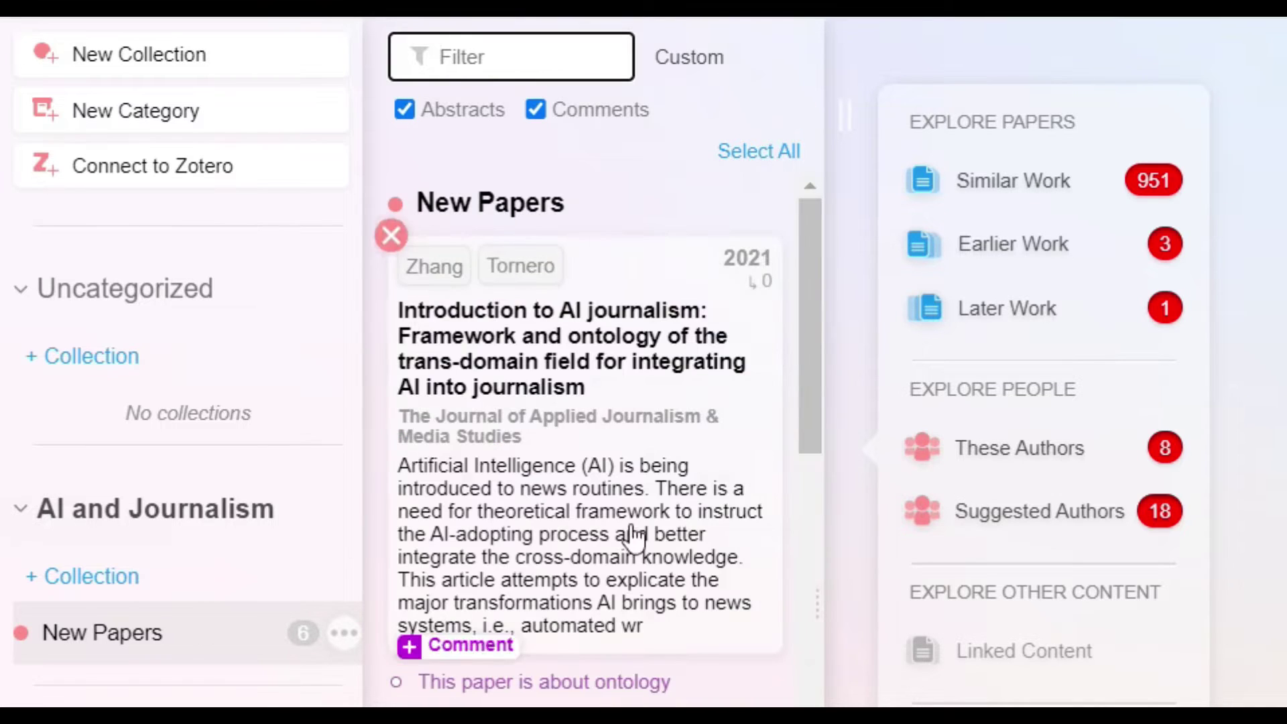
scroll(616, 470, down, 10)
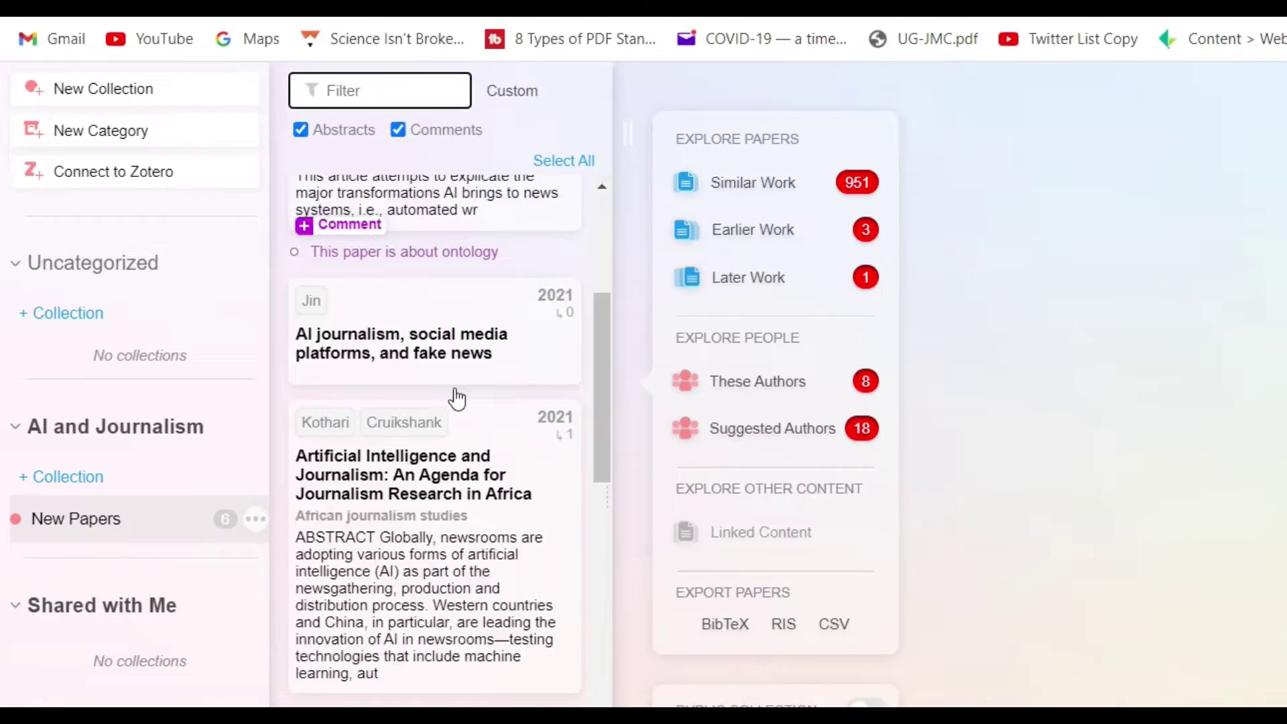
scroll(615, 469, up, 6)
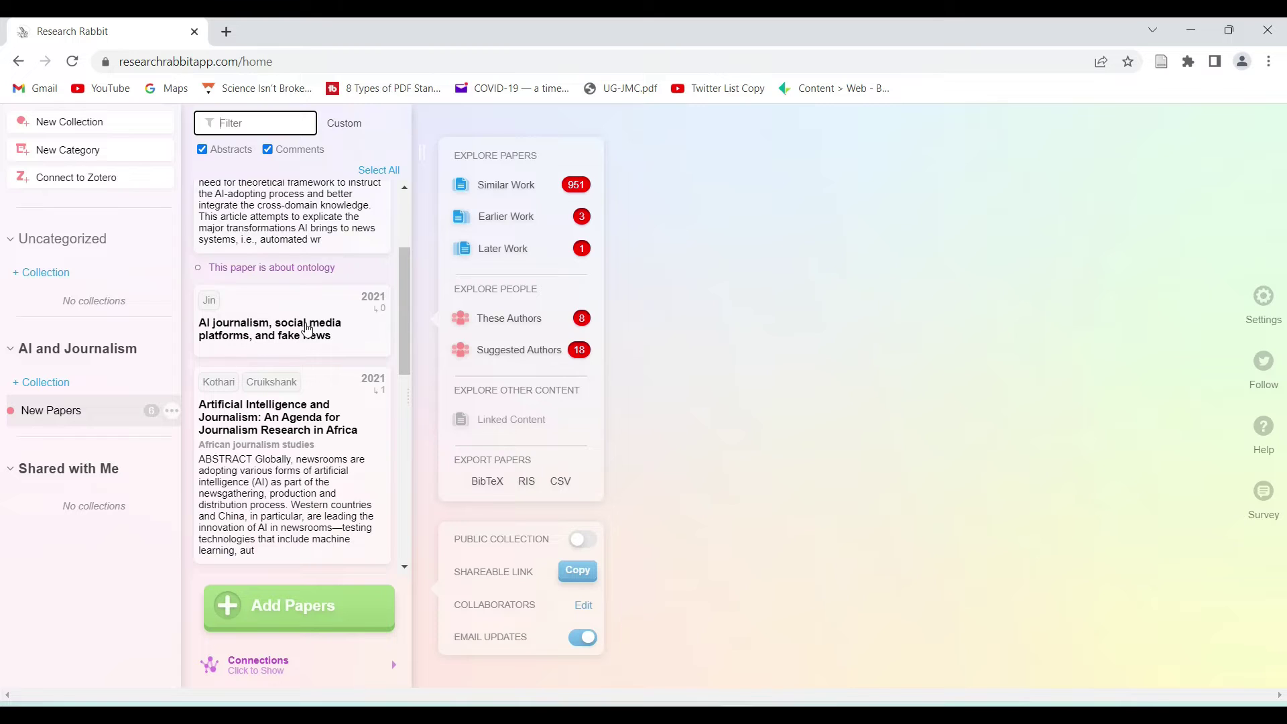
scroll(307, 328, up, 3)
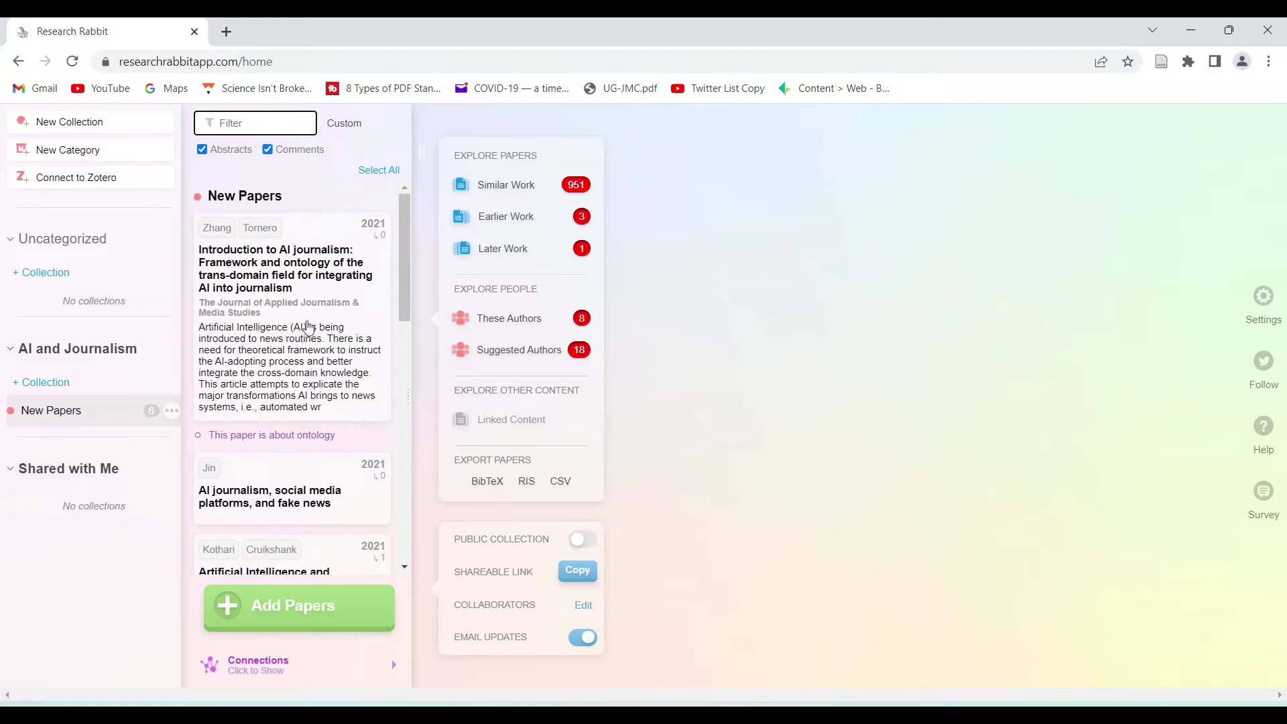
click(281, 336)
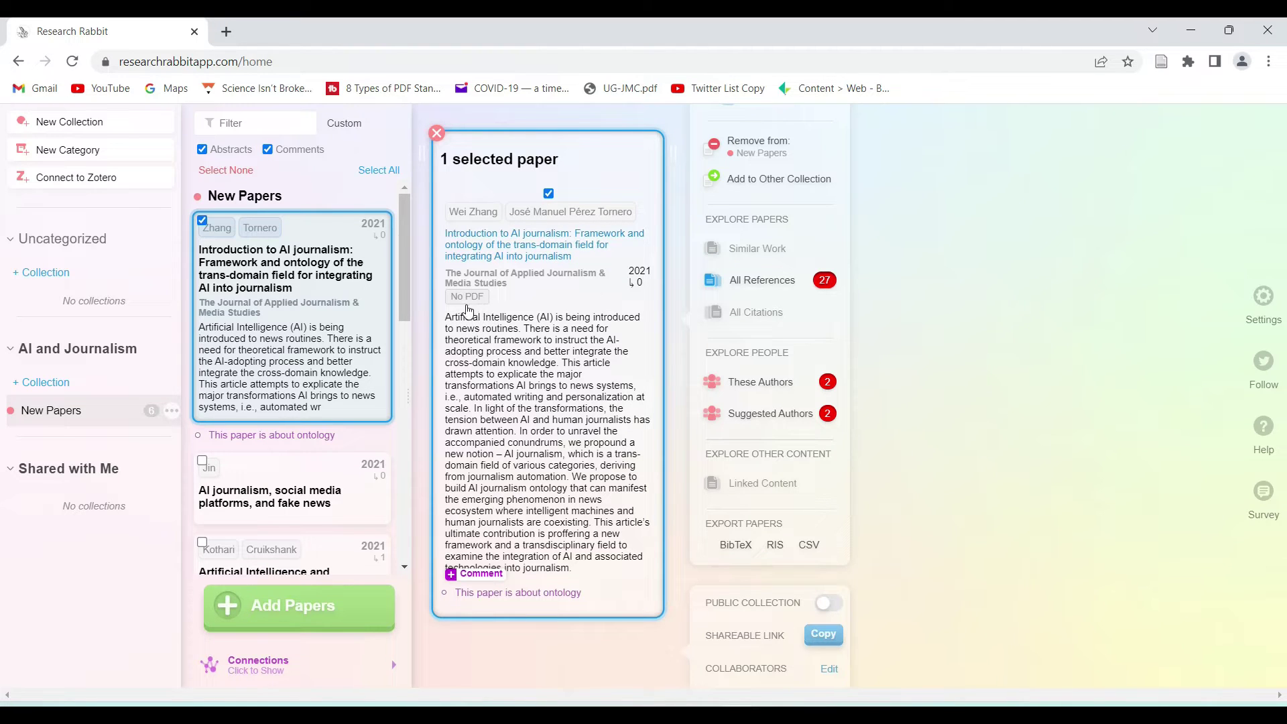
key(Down)
key(Down)
key(Down)
key(Down)
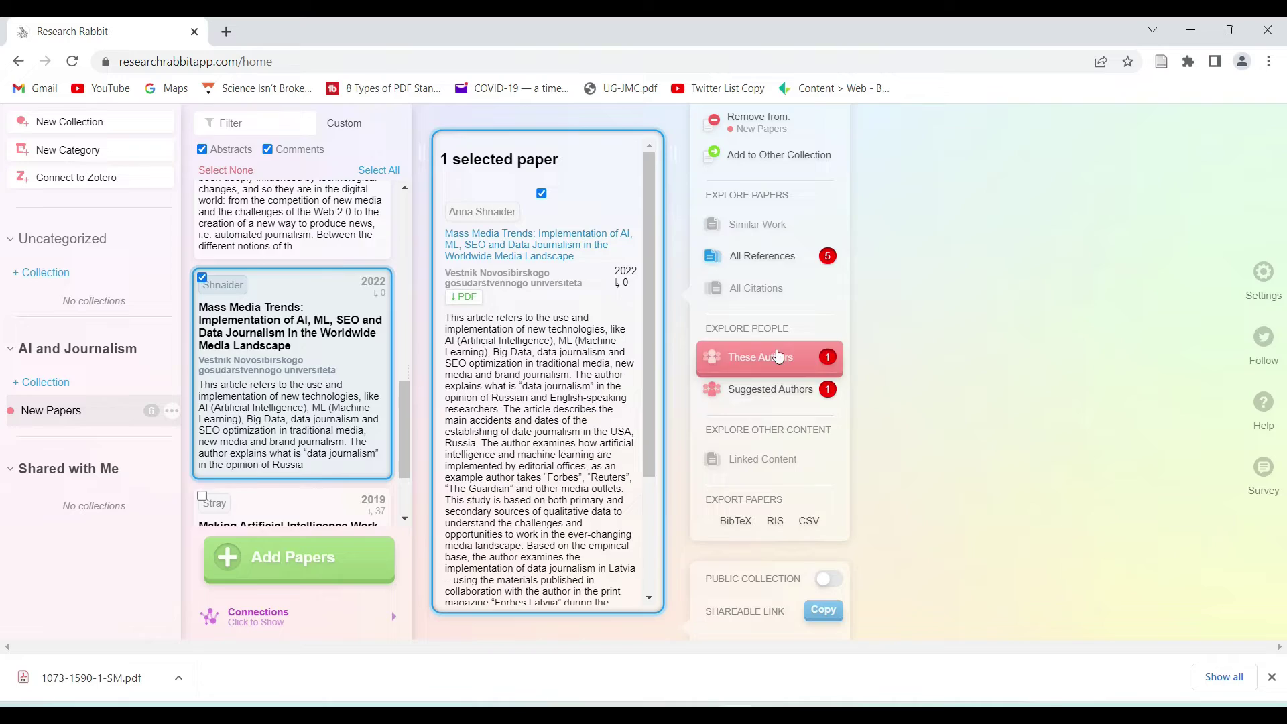
scroll(299, 302, up, 5)
click(291, 320)
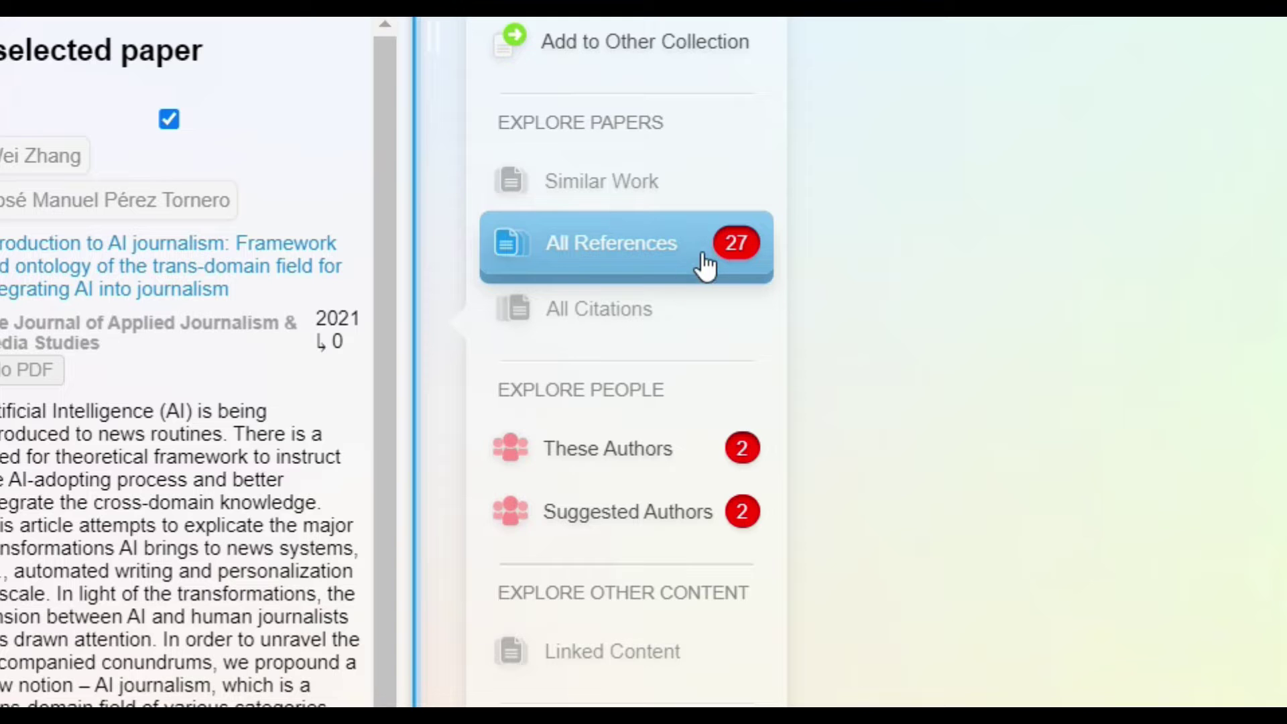
Step: View the paper's authors and suggested authors, then select all papers in the collection
click(680, 468)
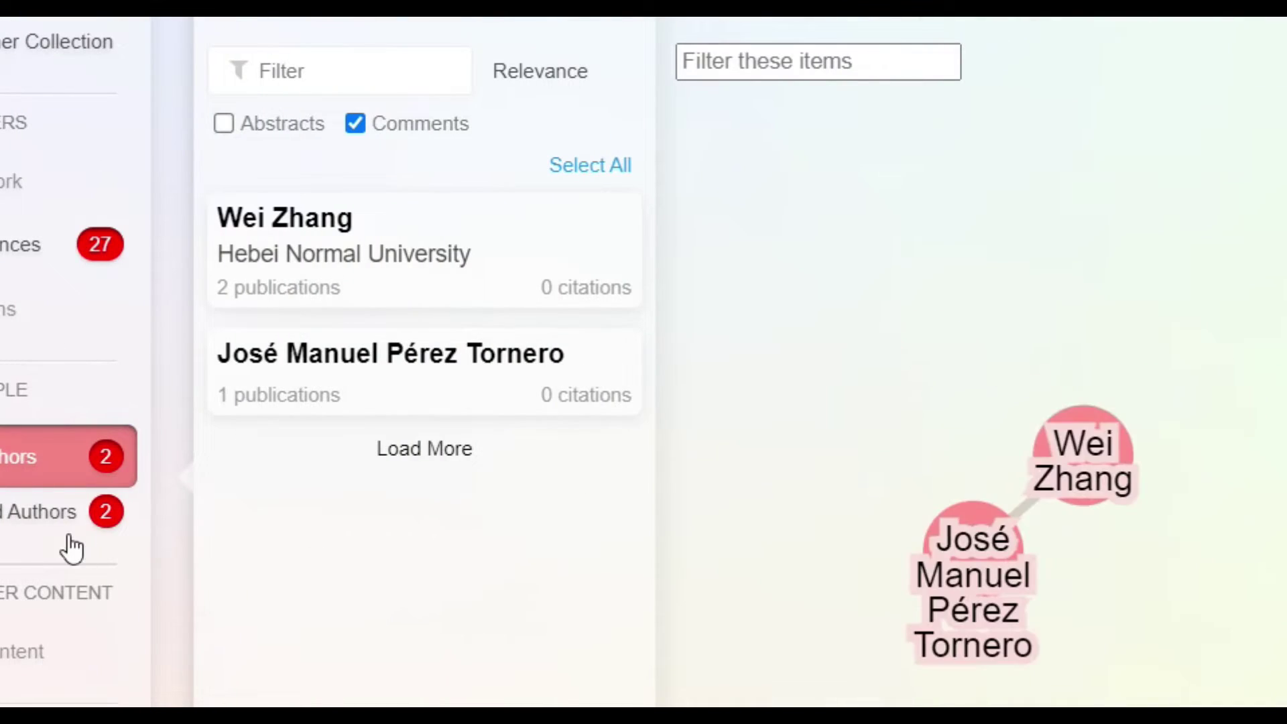
click(77, 522)
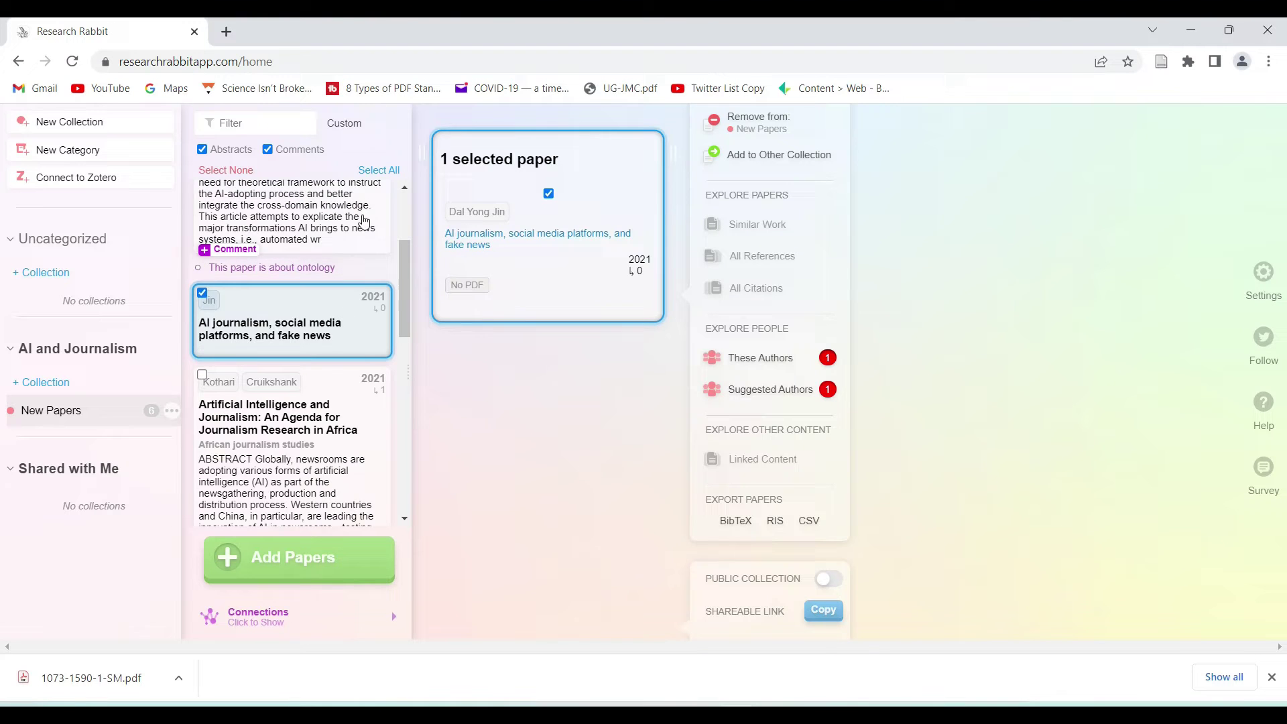
scroll(364, 223, up, 3)
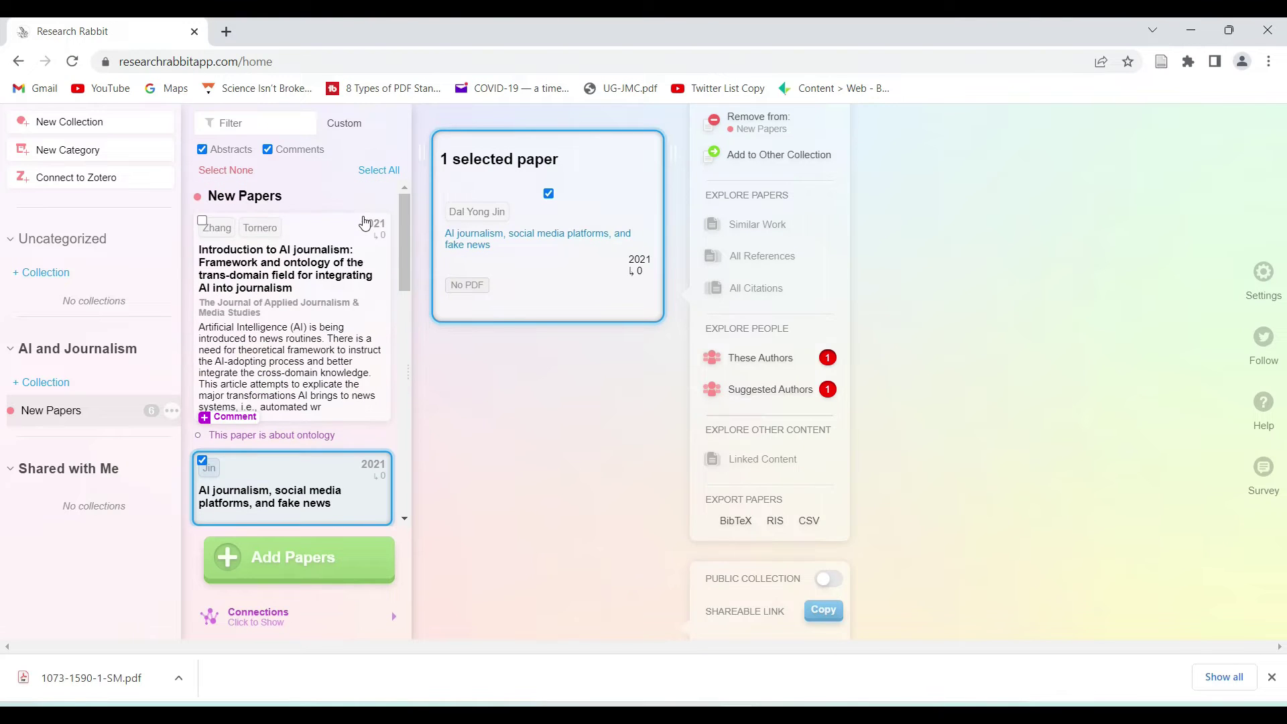
click(382, 171)
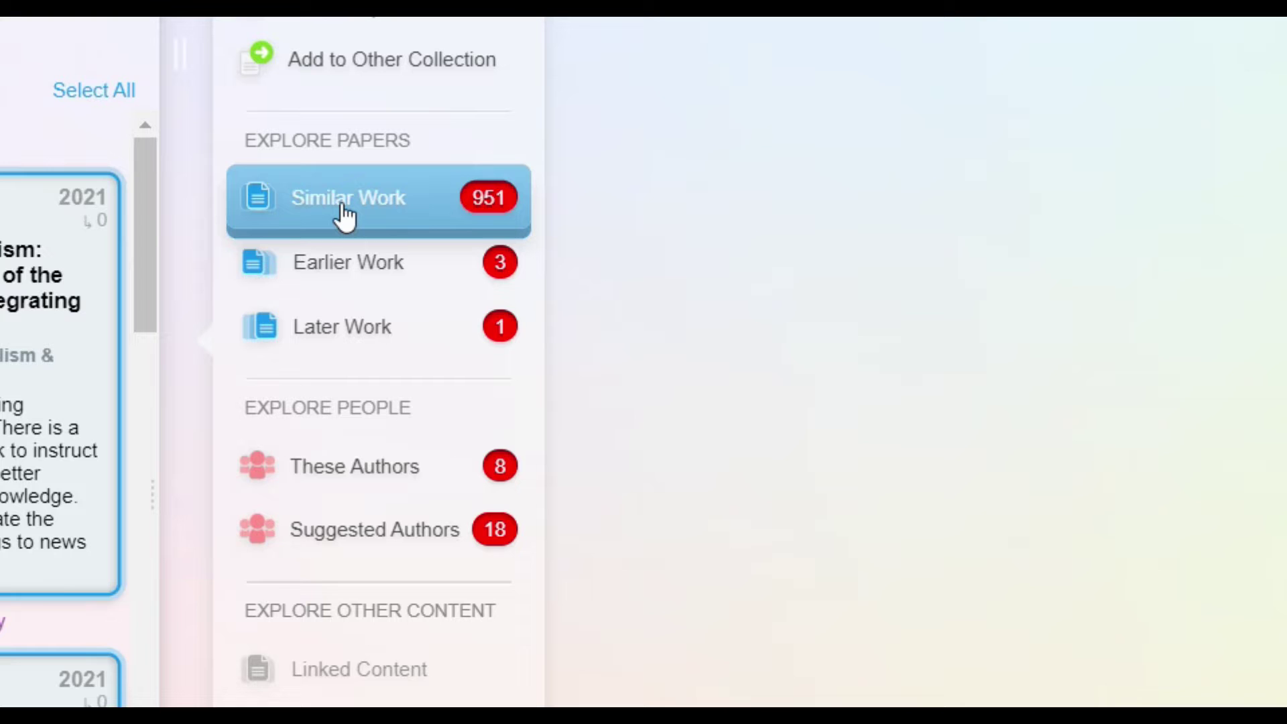
Step: Browse Earlier Work and Similar Work, then open the Graefe 2018 computer-generated news paper
click(359, 261)
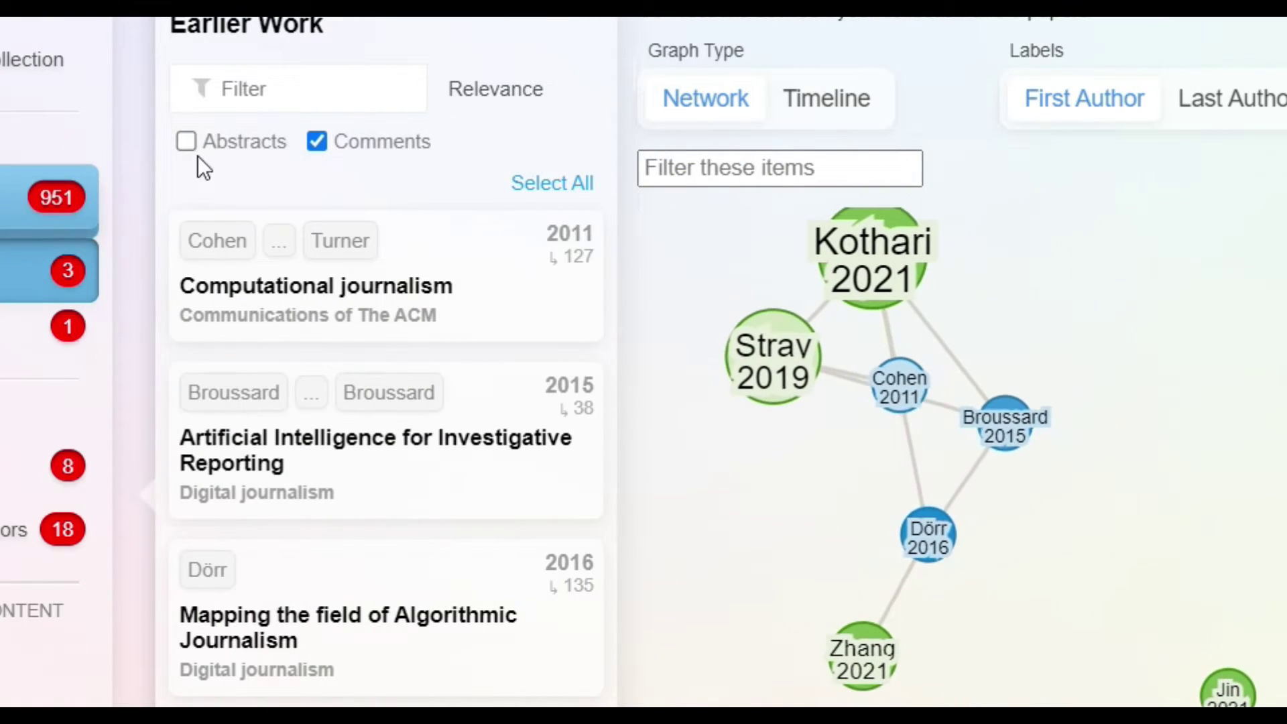
click(40, 199)
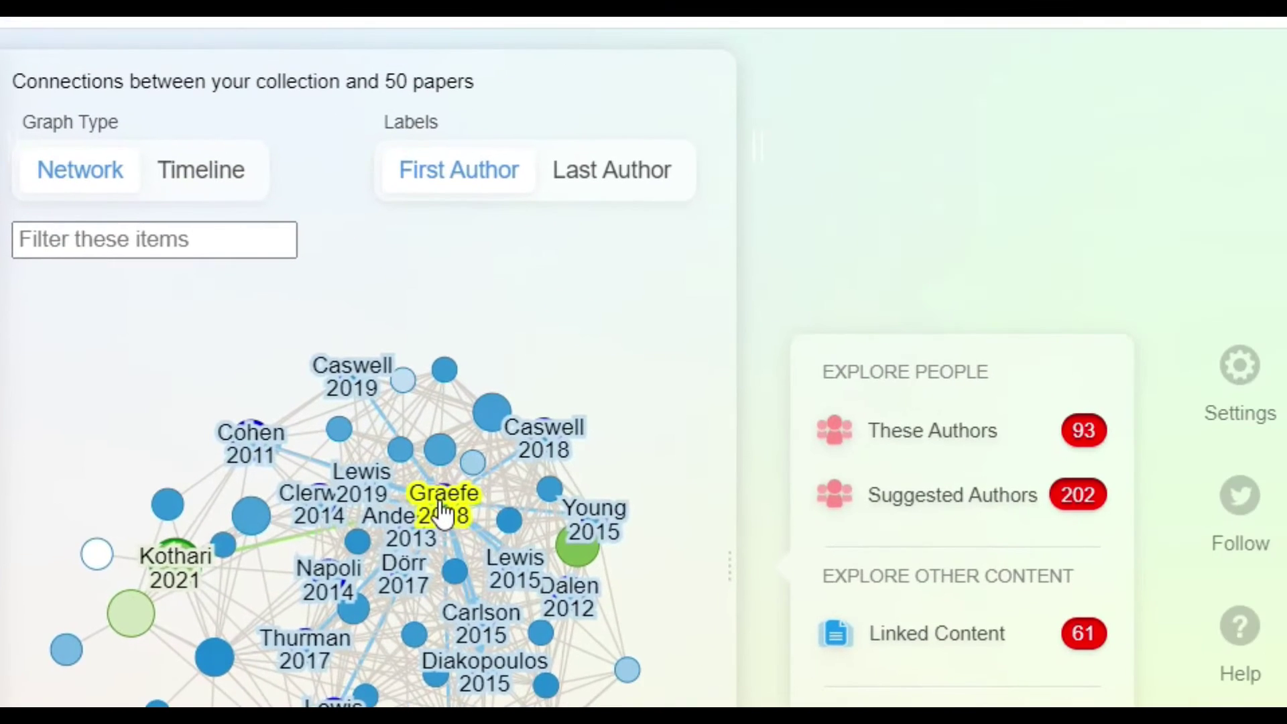
click(1093, 330)
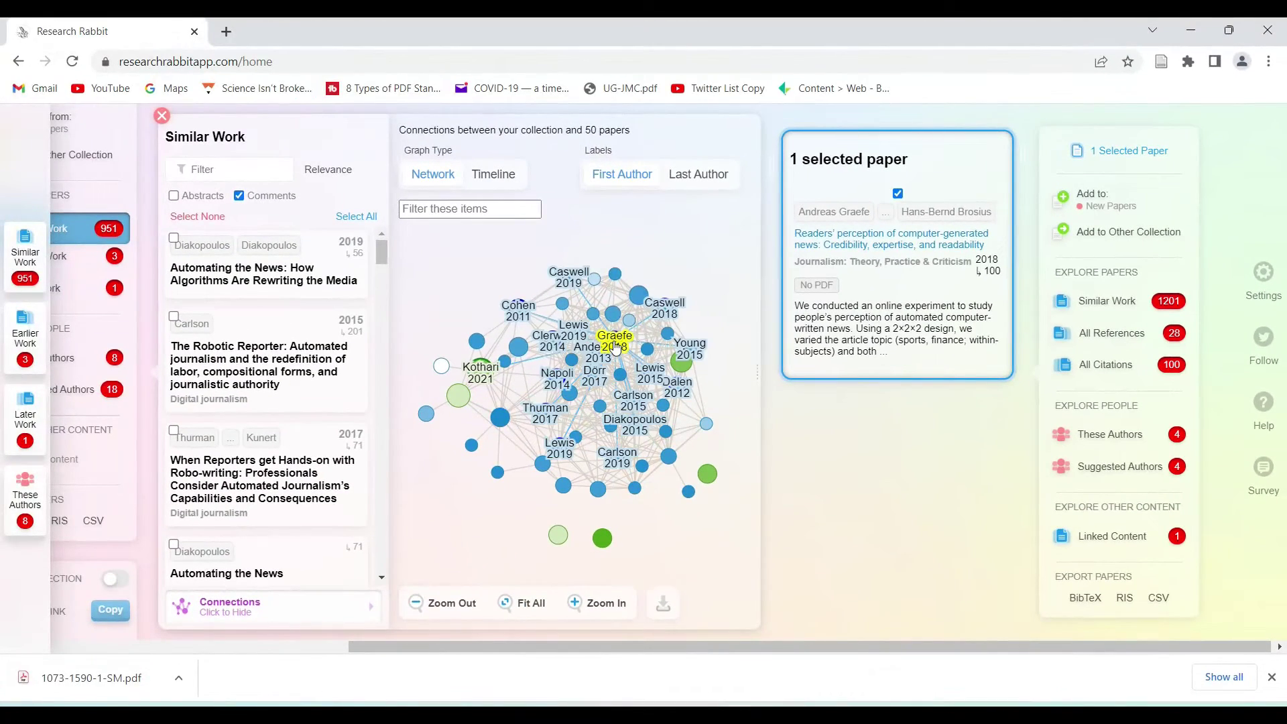
Step: Check the Anderson 2013 computational journalism paper's authors and add the paper to New Papers
click(238, 450)
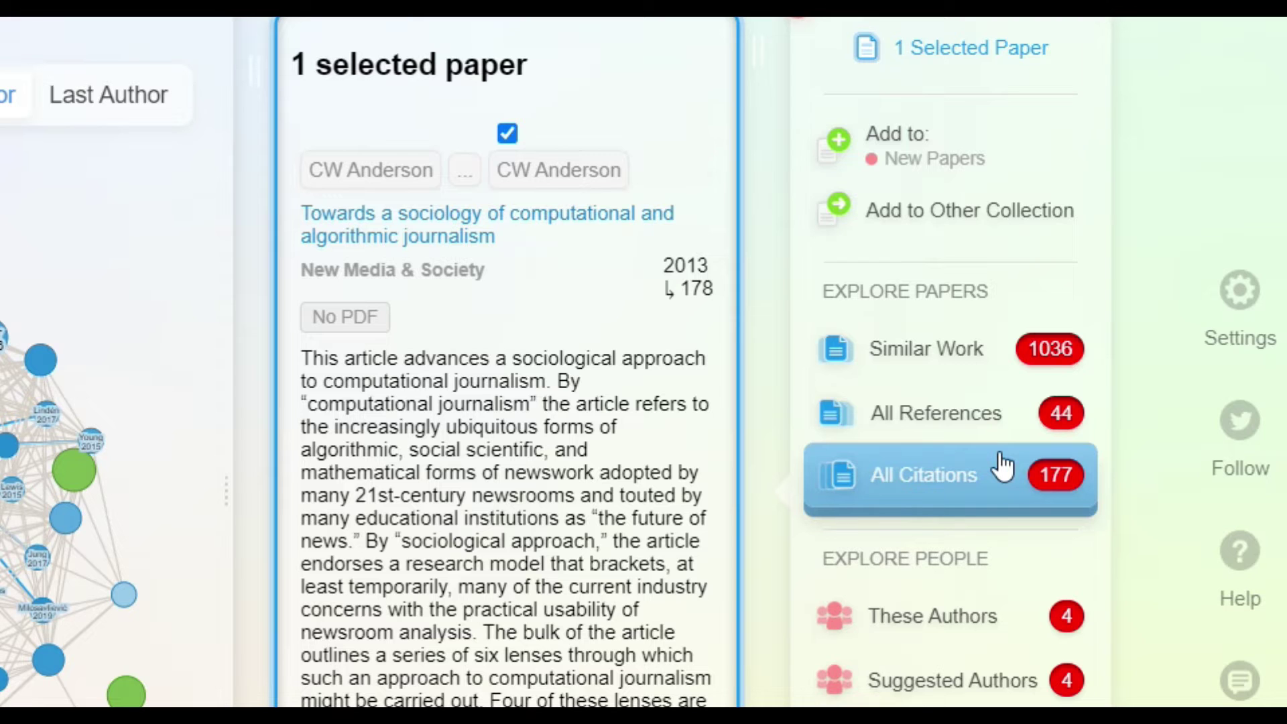
click(1017, 634)
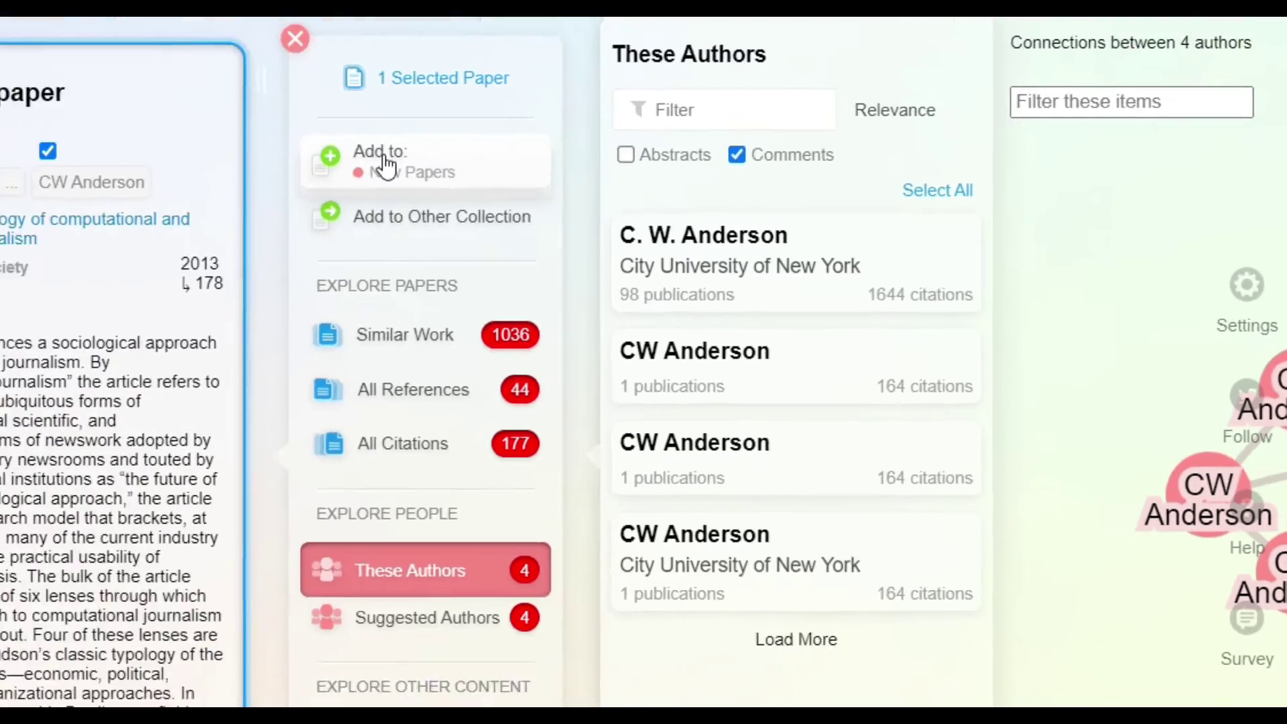
click(384, 163)
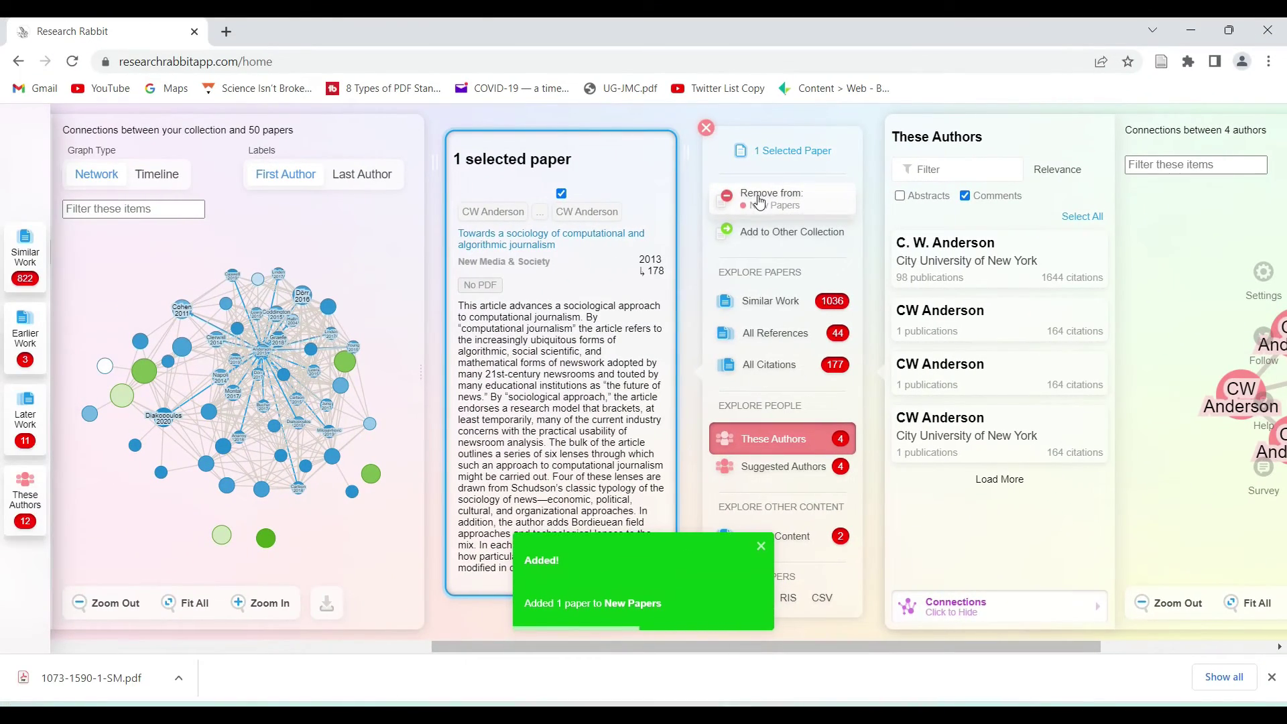
Step: Zoom the graph around the 2013 paper, open a 2019 node, and return to New Papers
scroll(535, 635, left, 5)
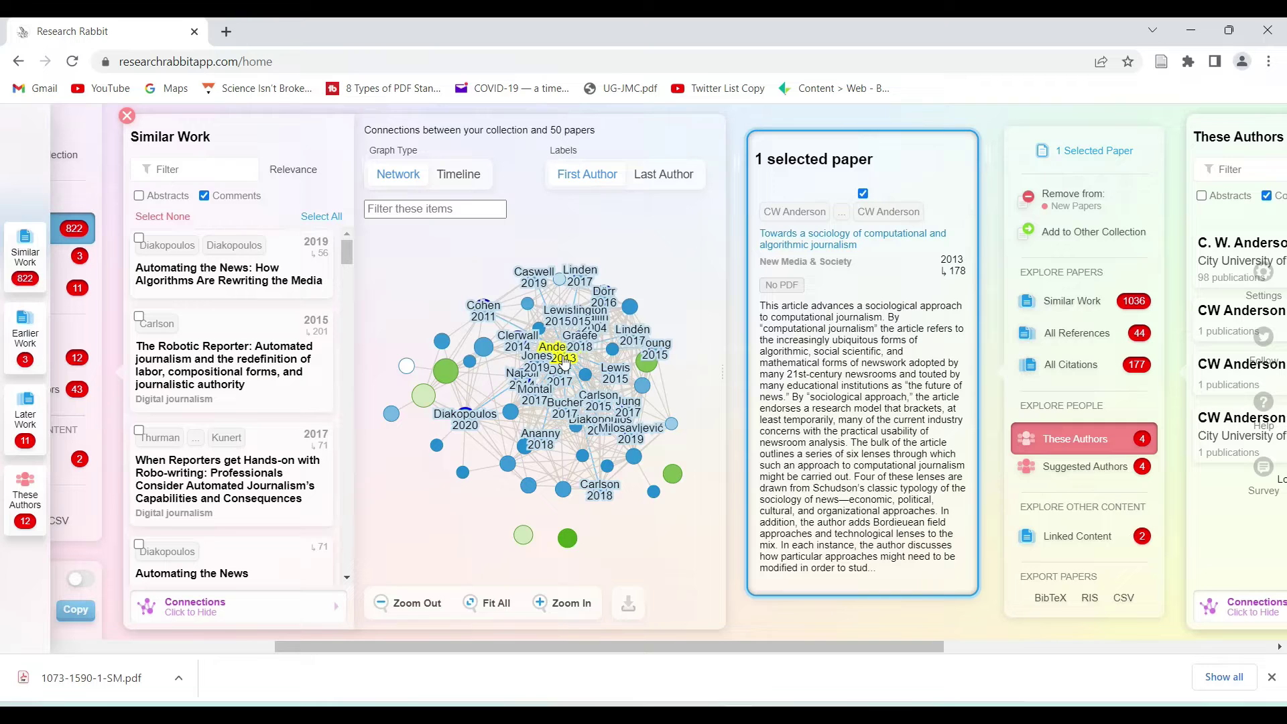
click(544, 602)
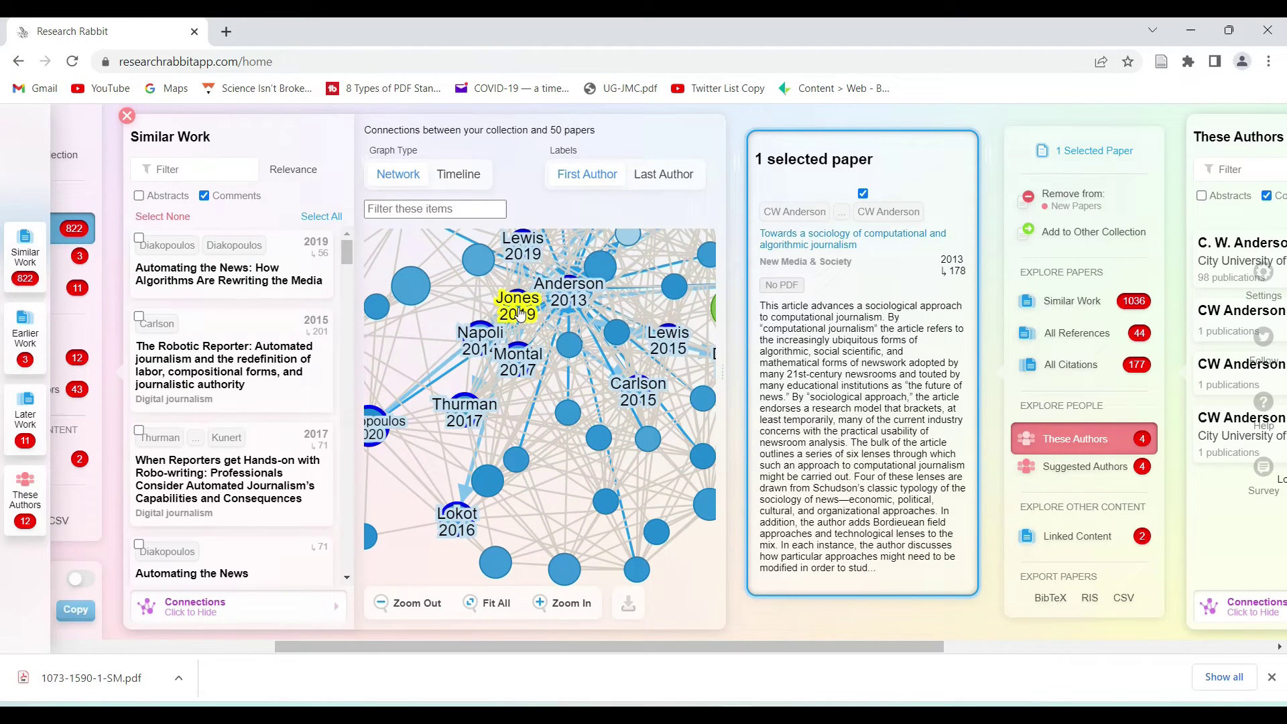
click(514, 315)
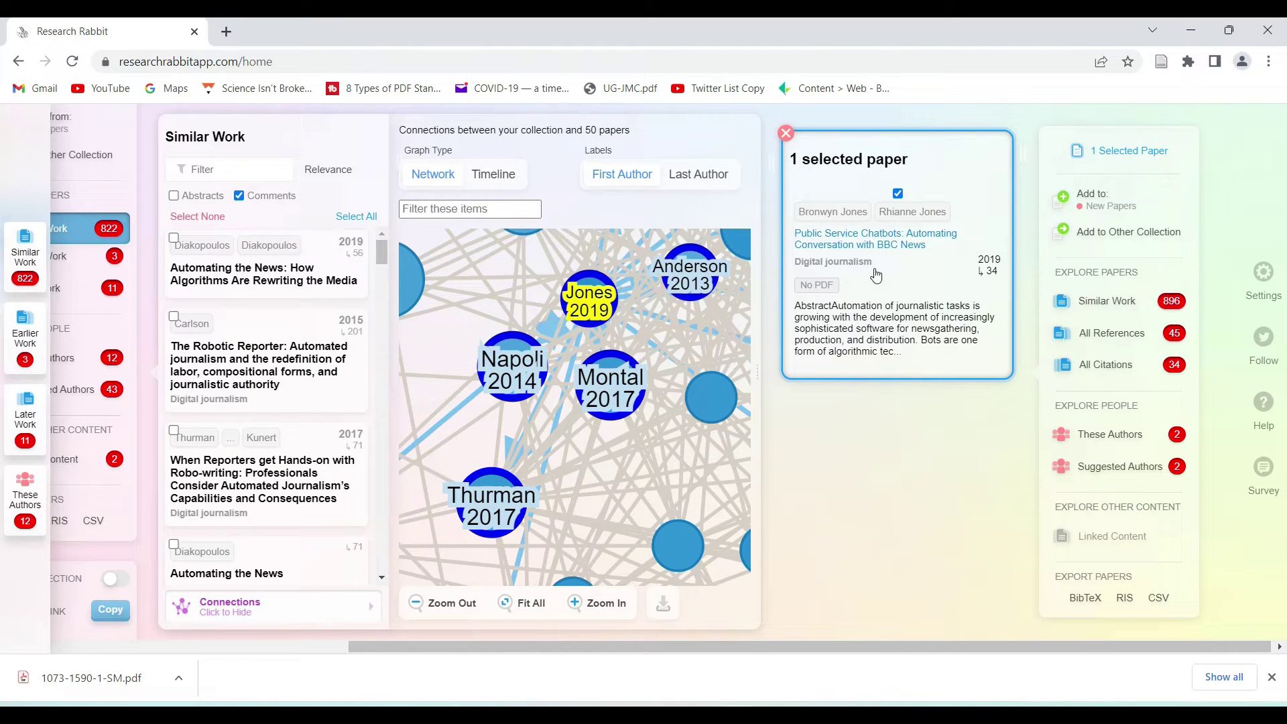
scroll(238, 270, left, 7)
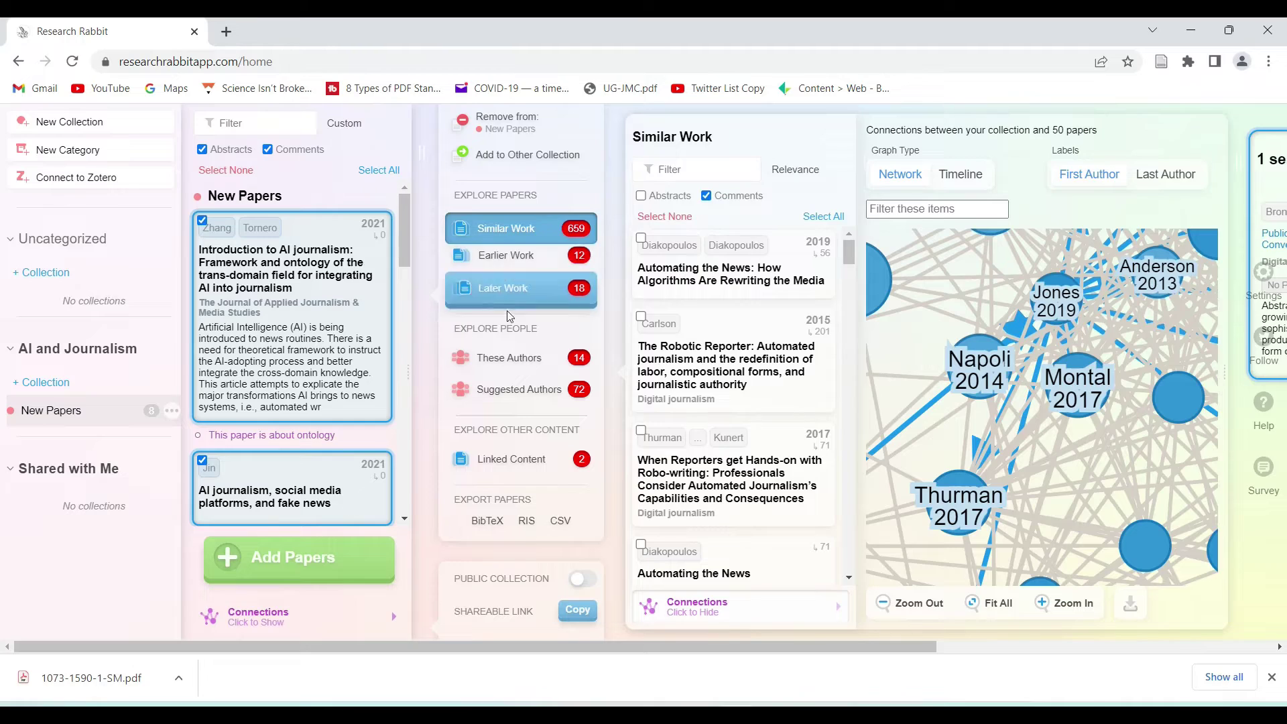
Step: Switch the Explore Papers view from Earlier Work to the 79-paper Later Work list
click(516, 262)
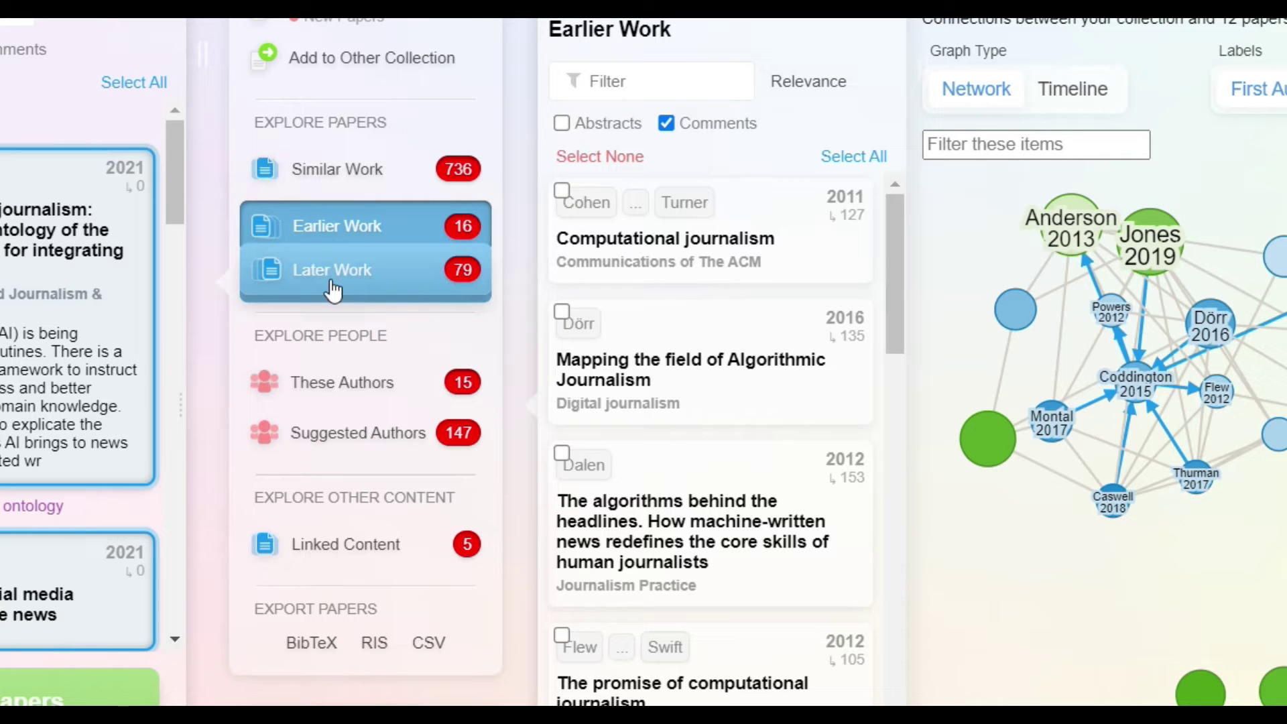
click(333, 290)
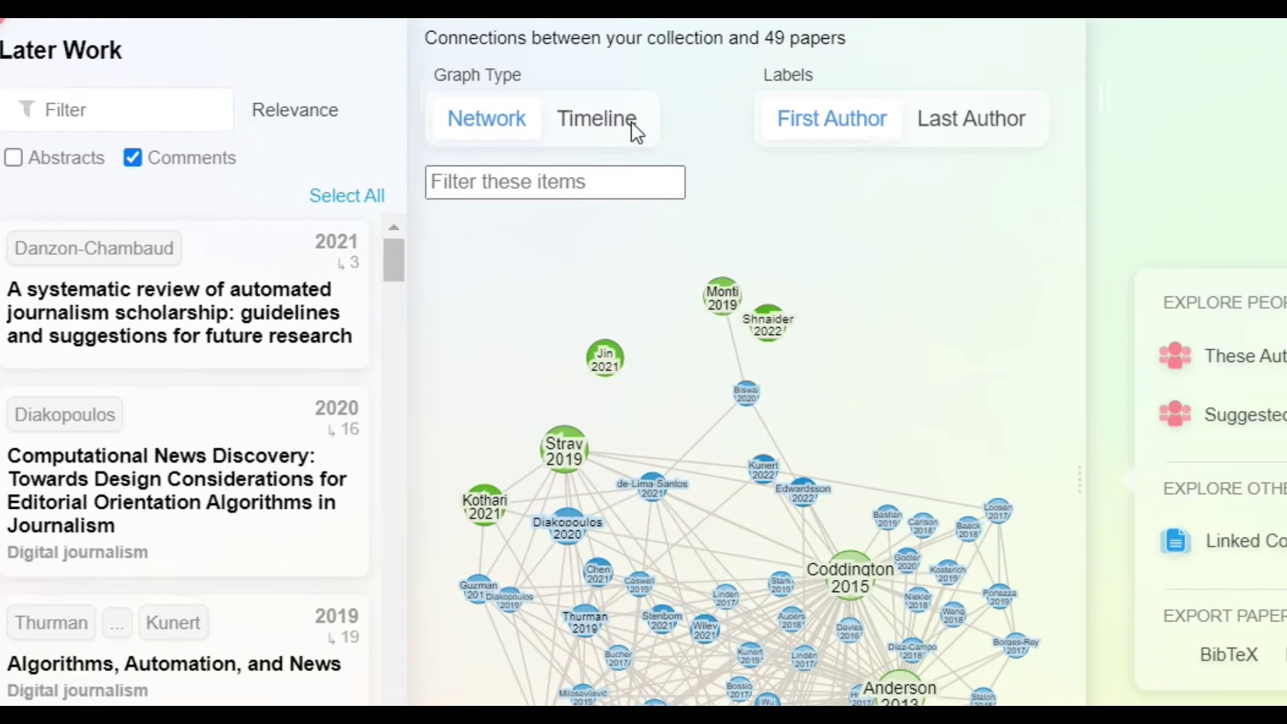
Step: Show the Later Work graph as a timeline, trying Last Author labels before returning to First Author
click(623, 122)
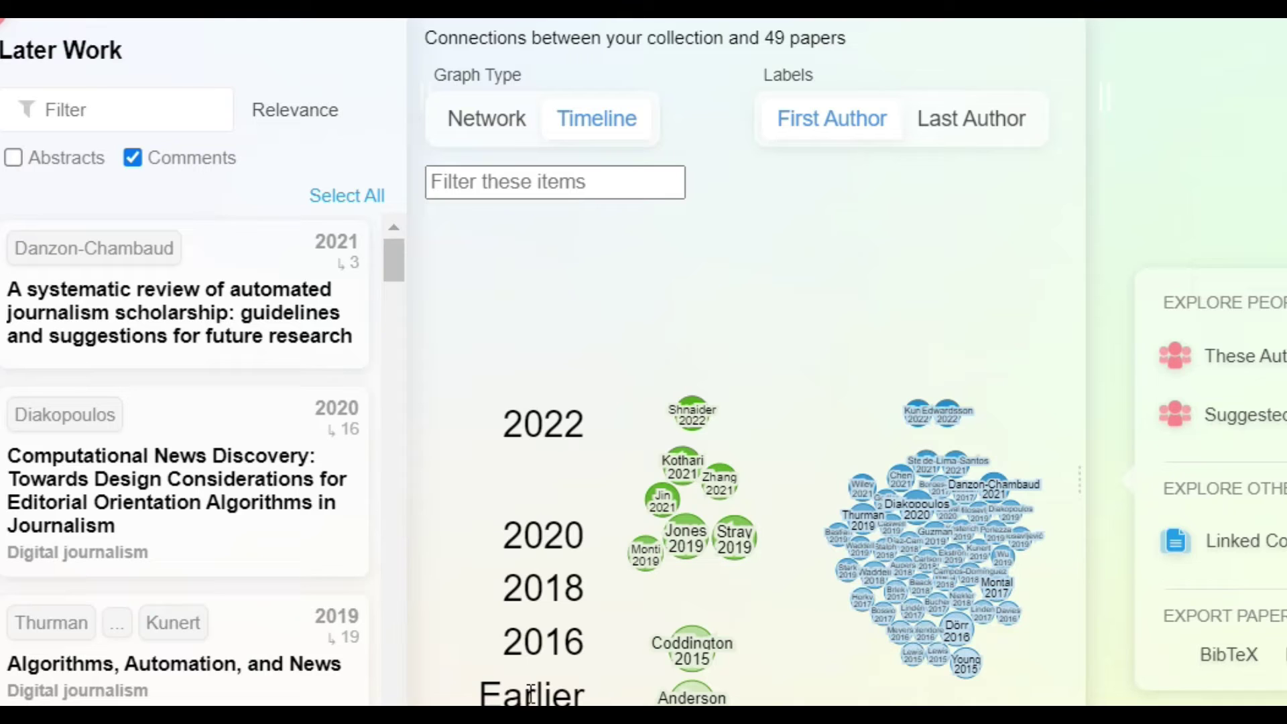
mouse_move(683, 655)
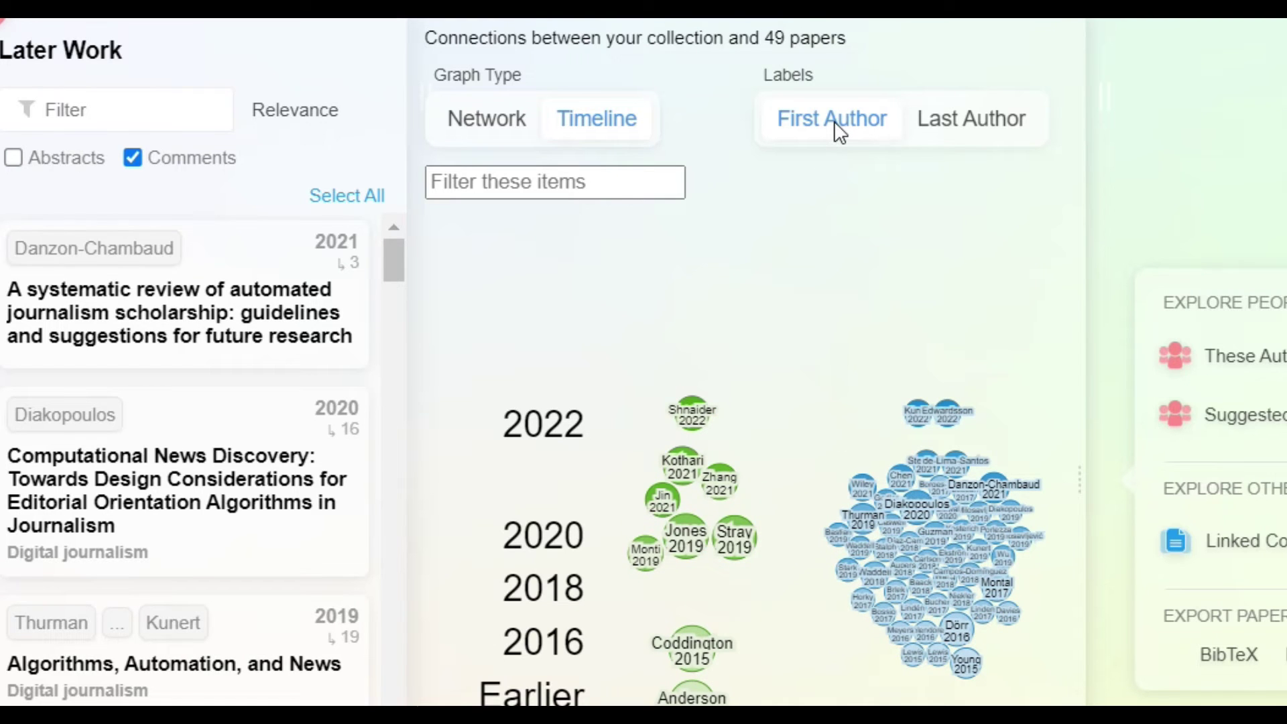
click(961, 123)
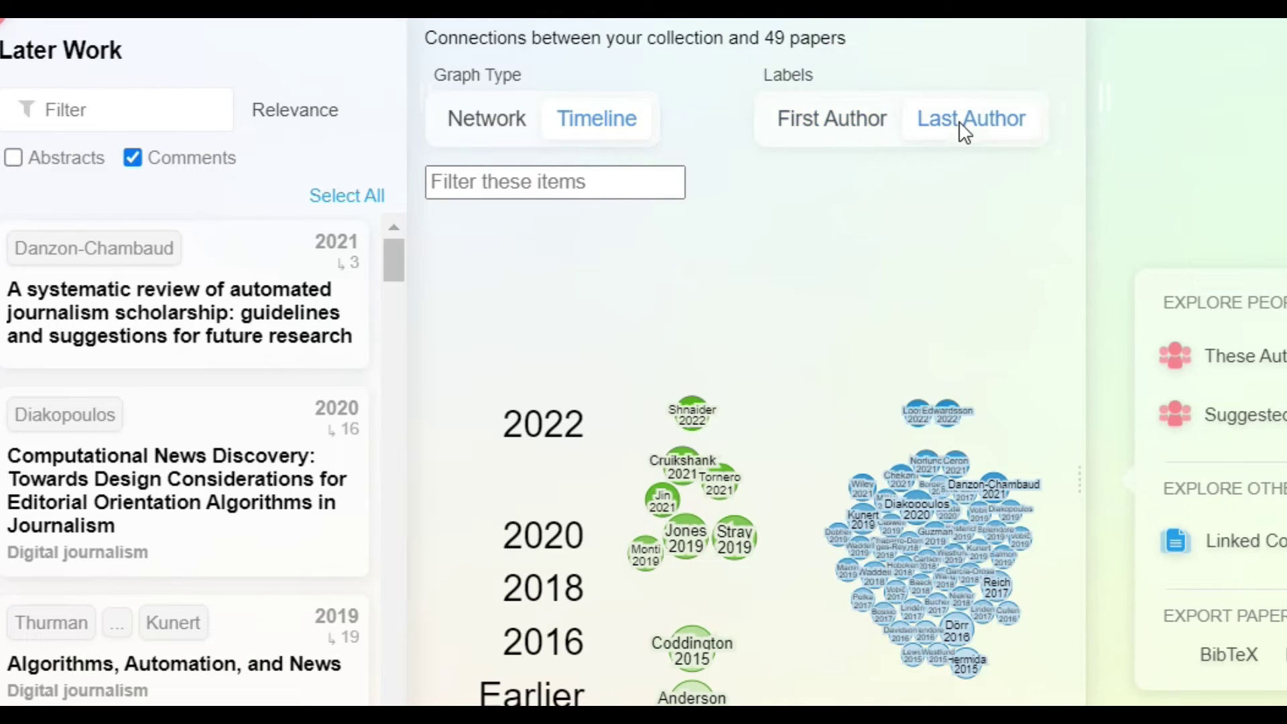
click(832, 118)
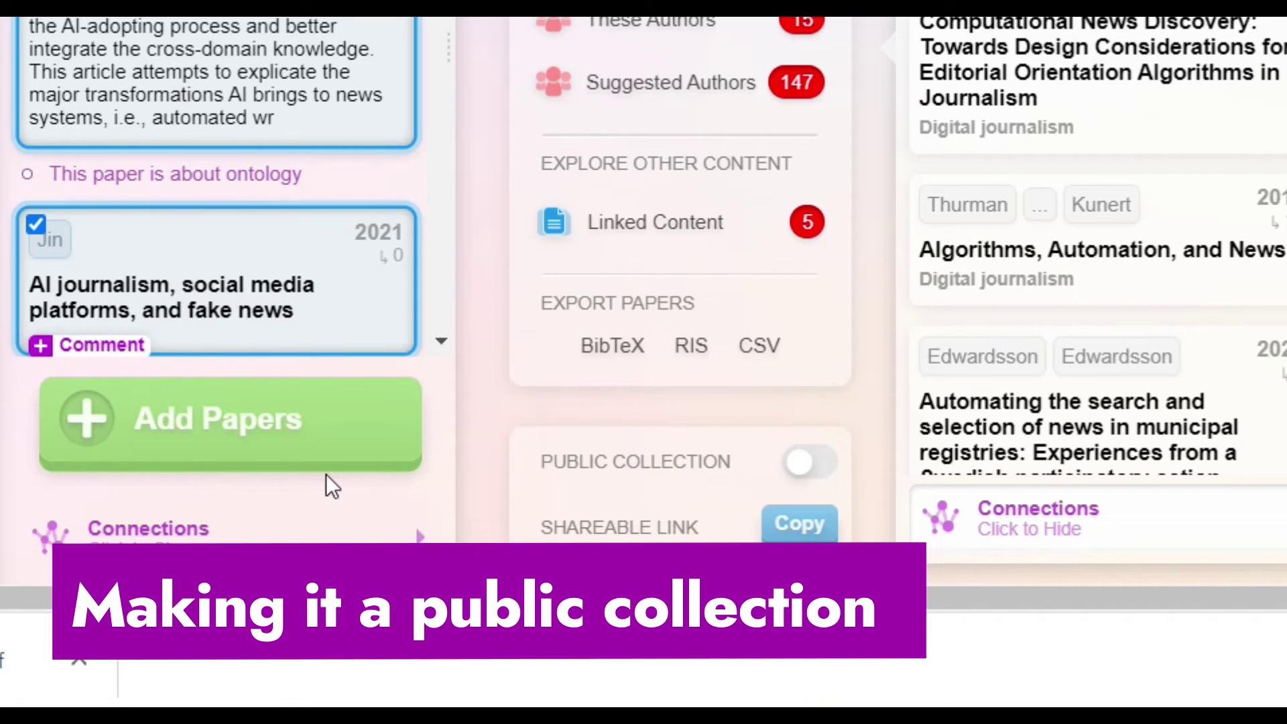
Step: Make the New Papers collection public and bring up its settings
click(831, 465)
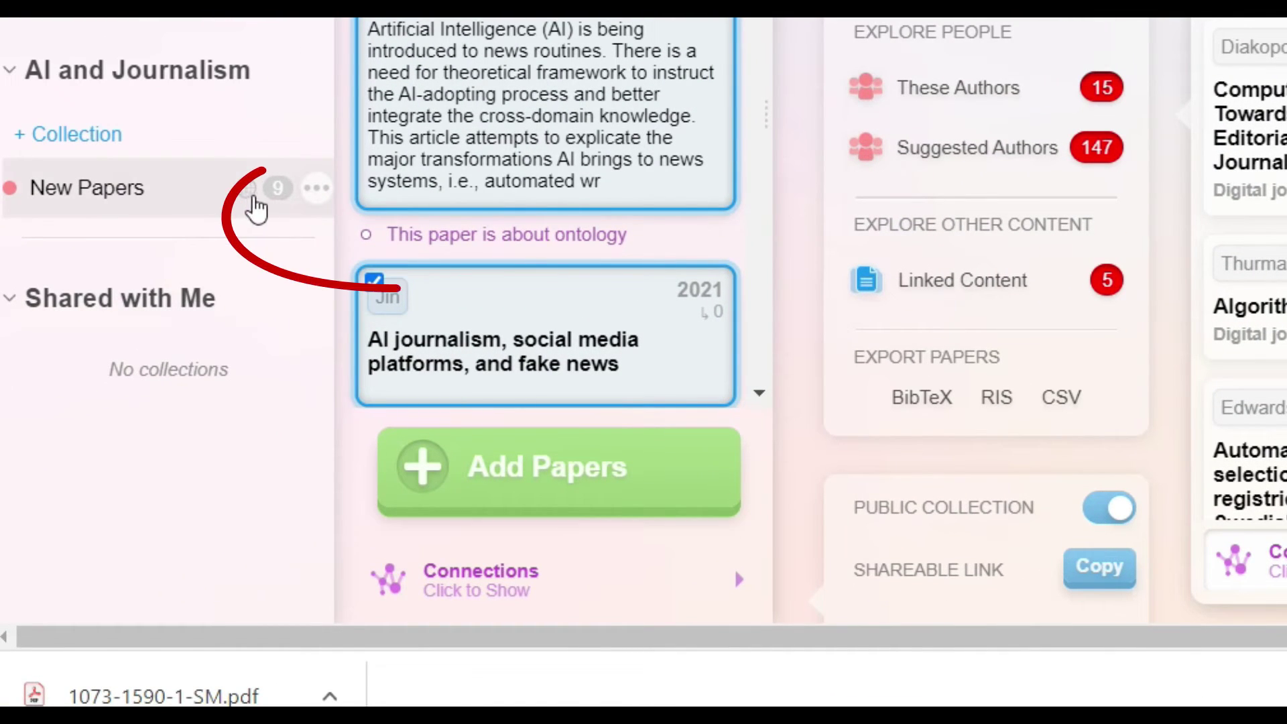
mouse_move(248, 196)
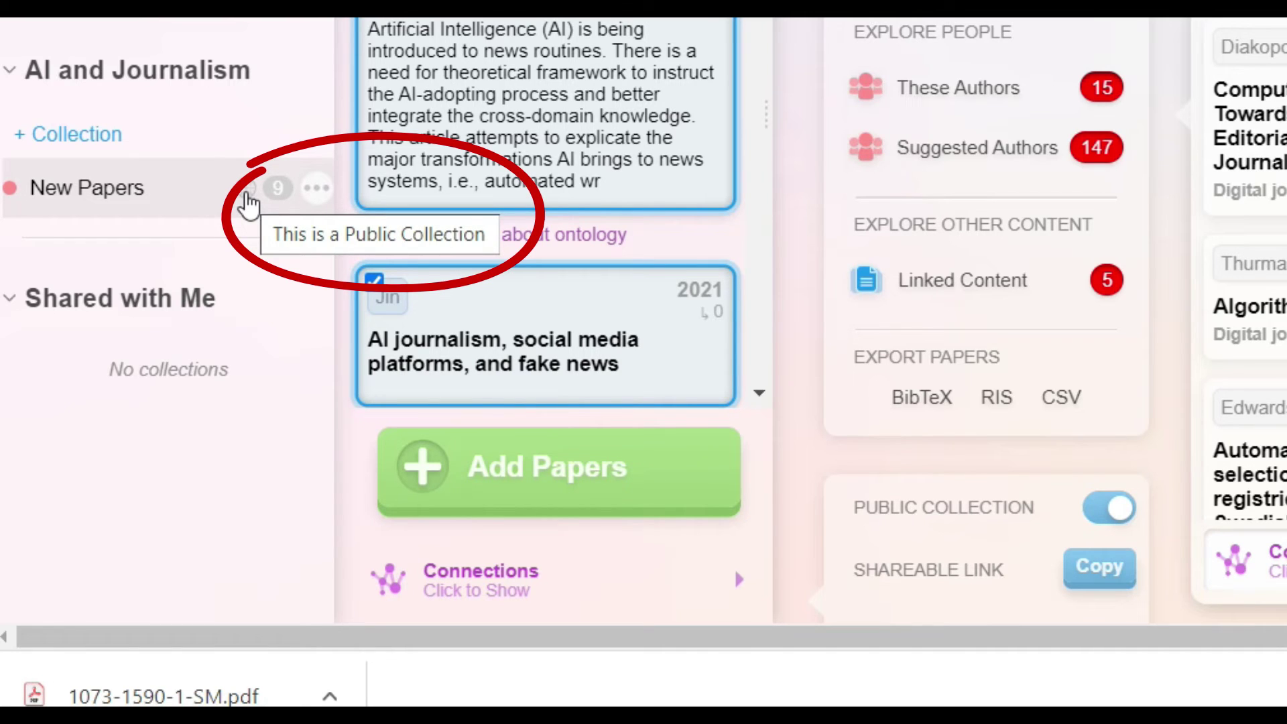
click(313, 190)
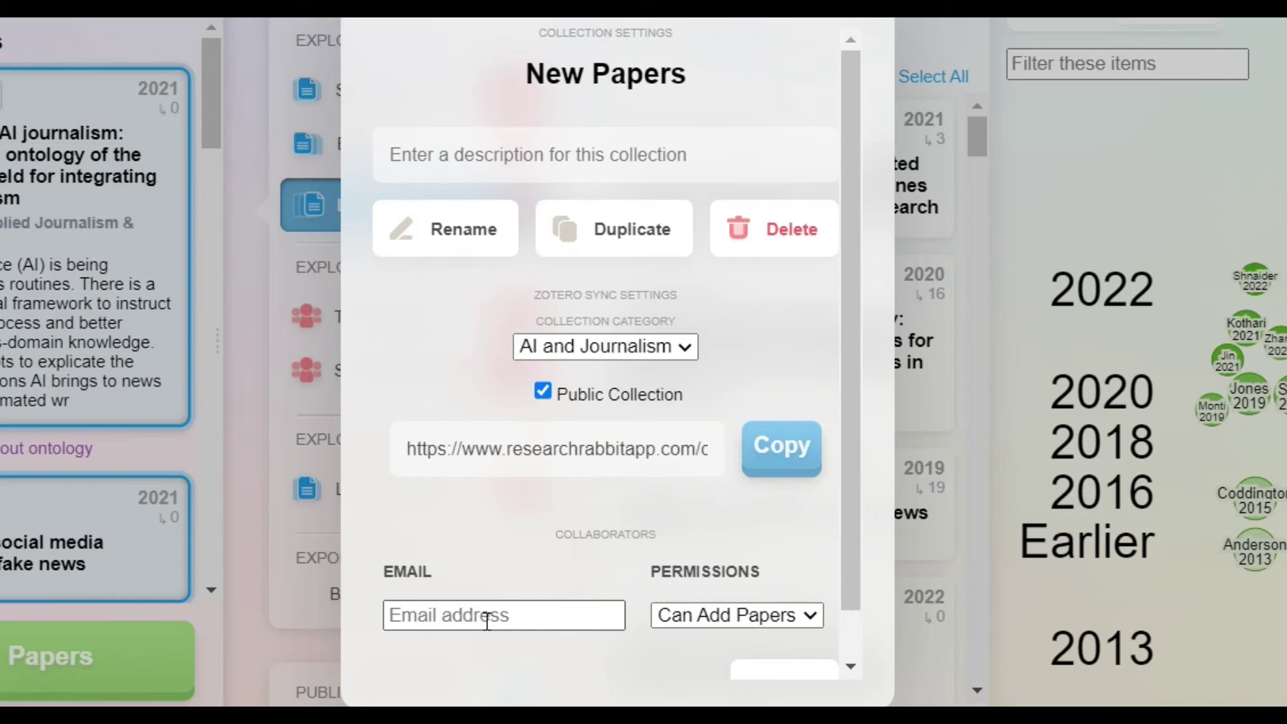
Step: Review the collaborator permission choices, keeping Can Add Papers
click(811, 617)
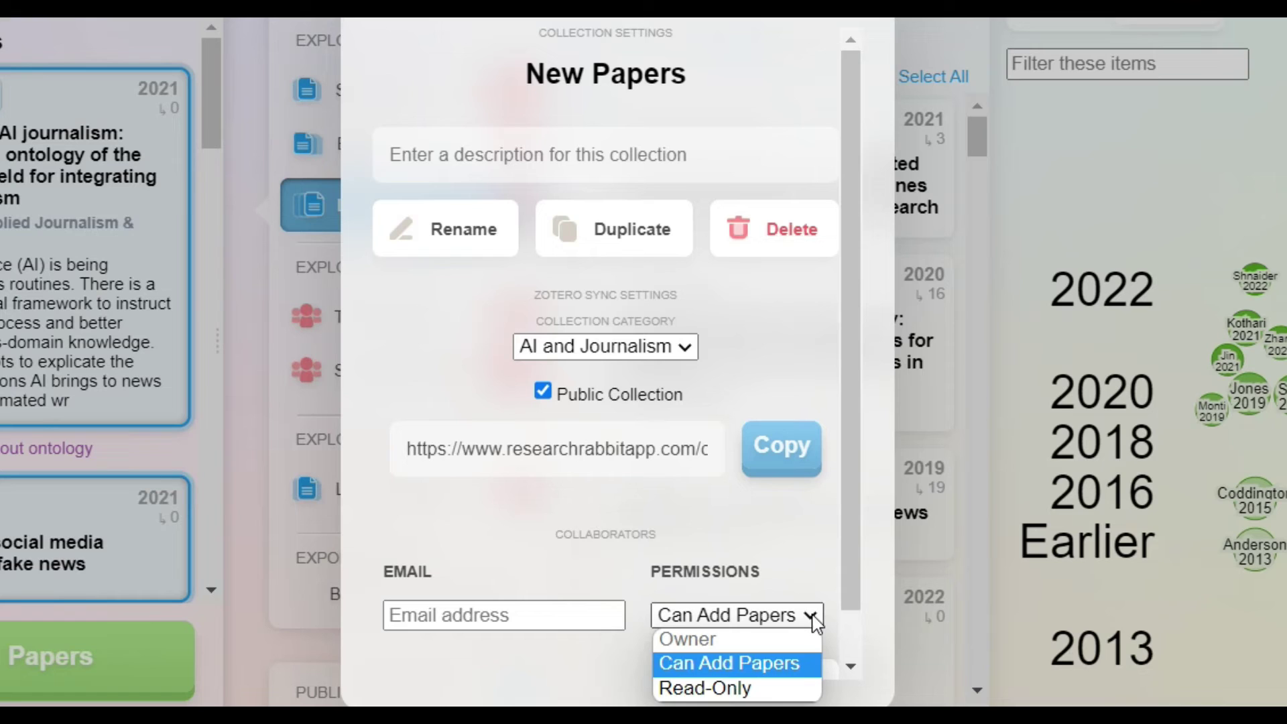
click(811, 616)
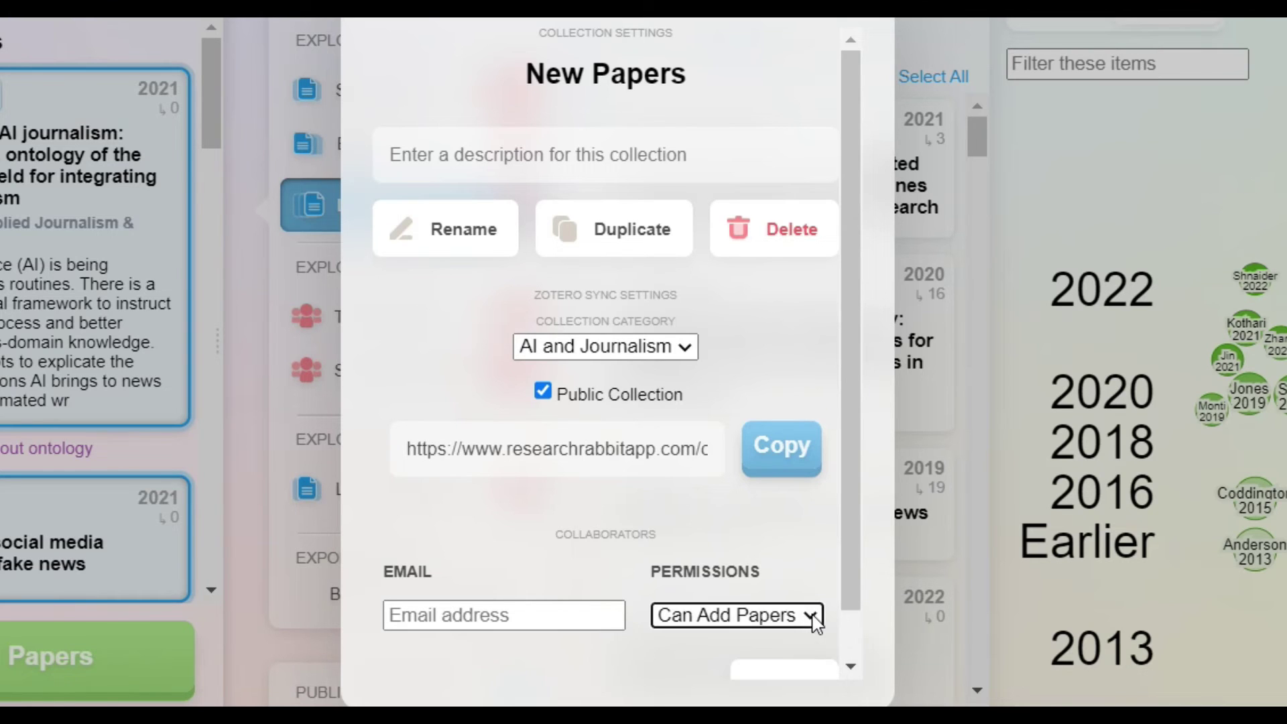
scroll(813, 622, down, 1)
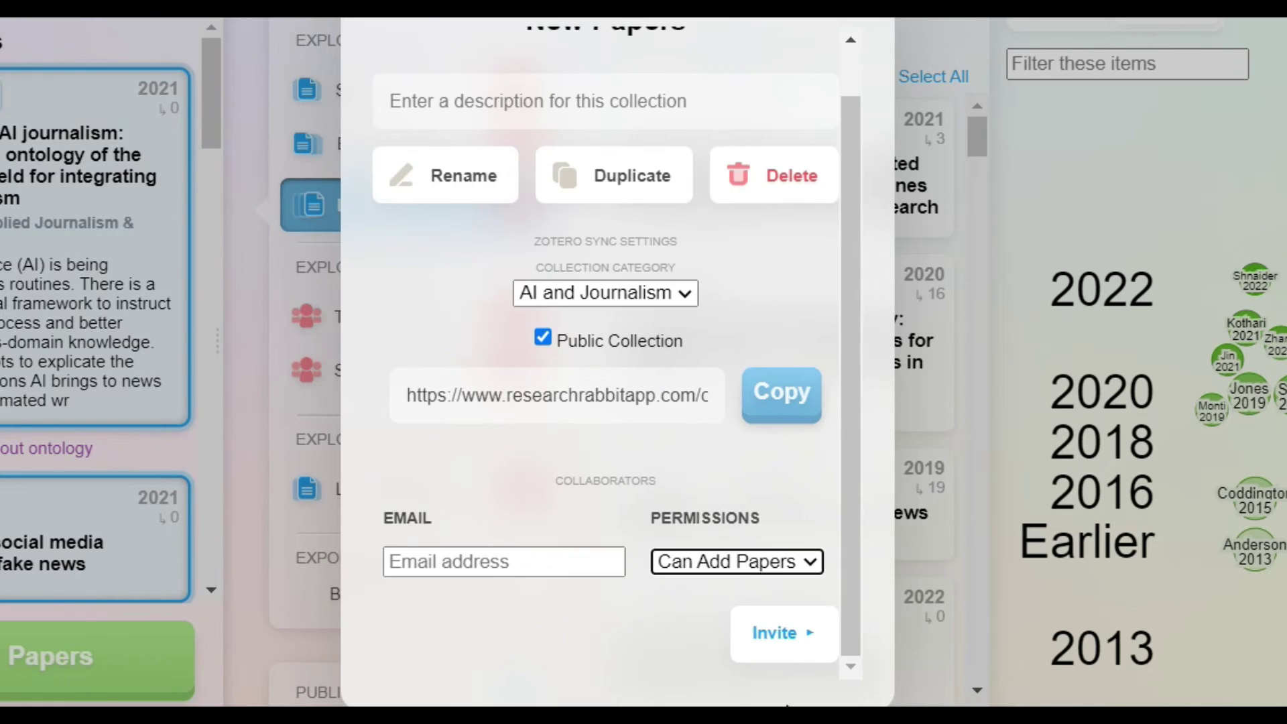
click(803, 647)
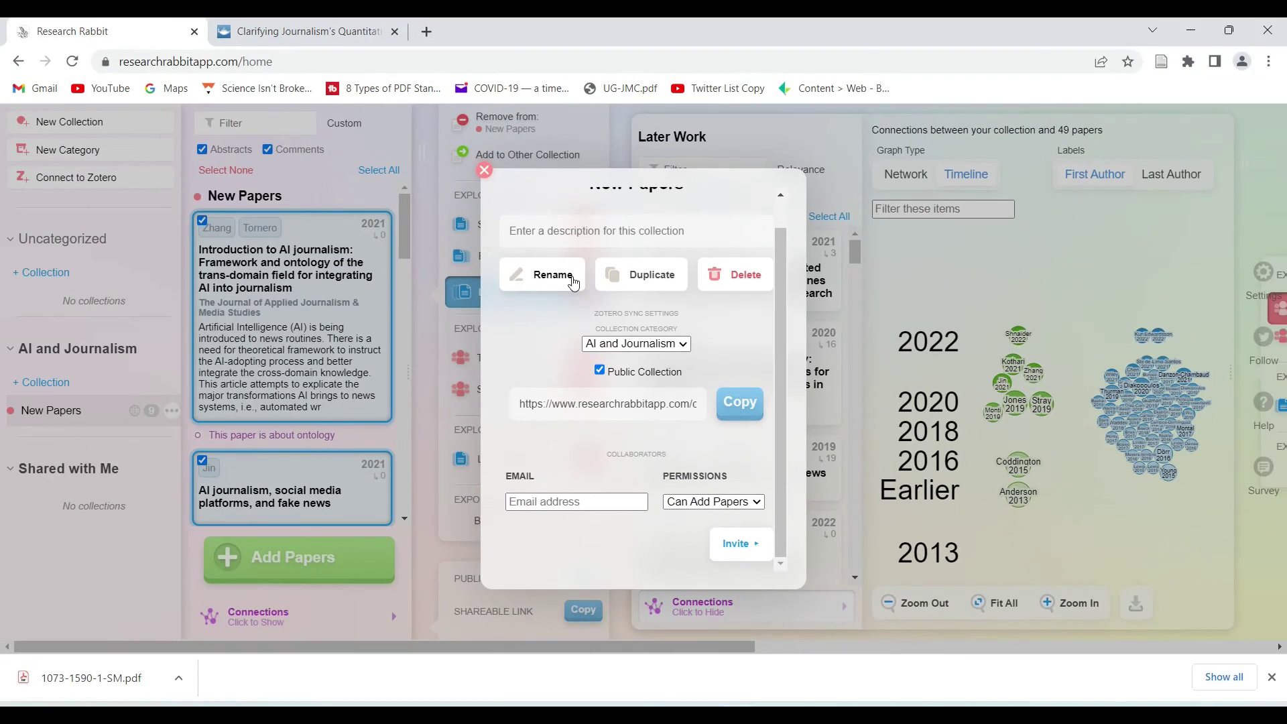
scroll(577, 278, up, 1)
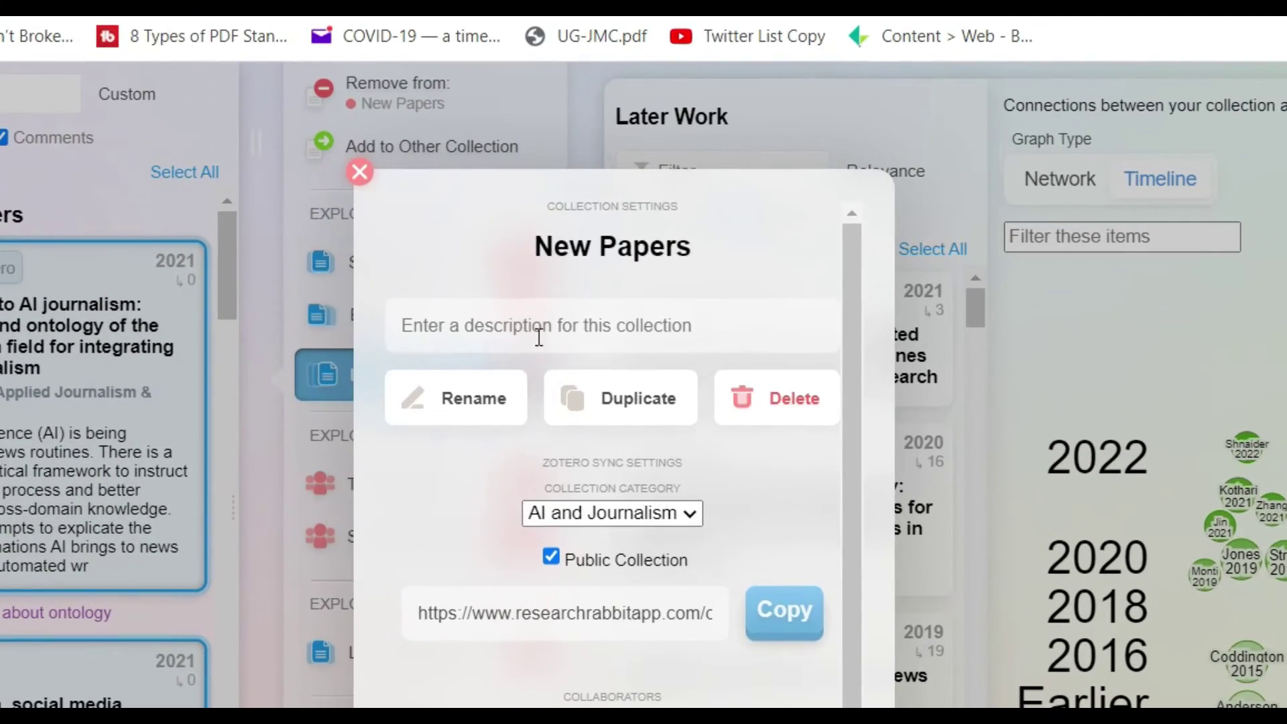
Step: Rename the collection to 'AI Basic Papers' and close its settings
click(471, 405)
text(AI)
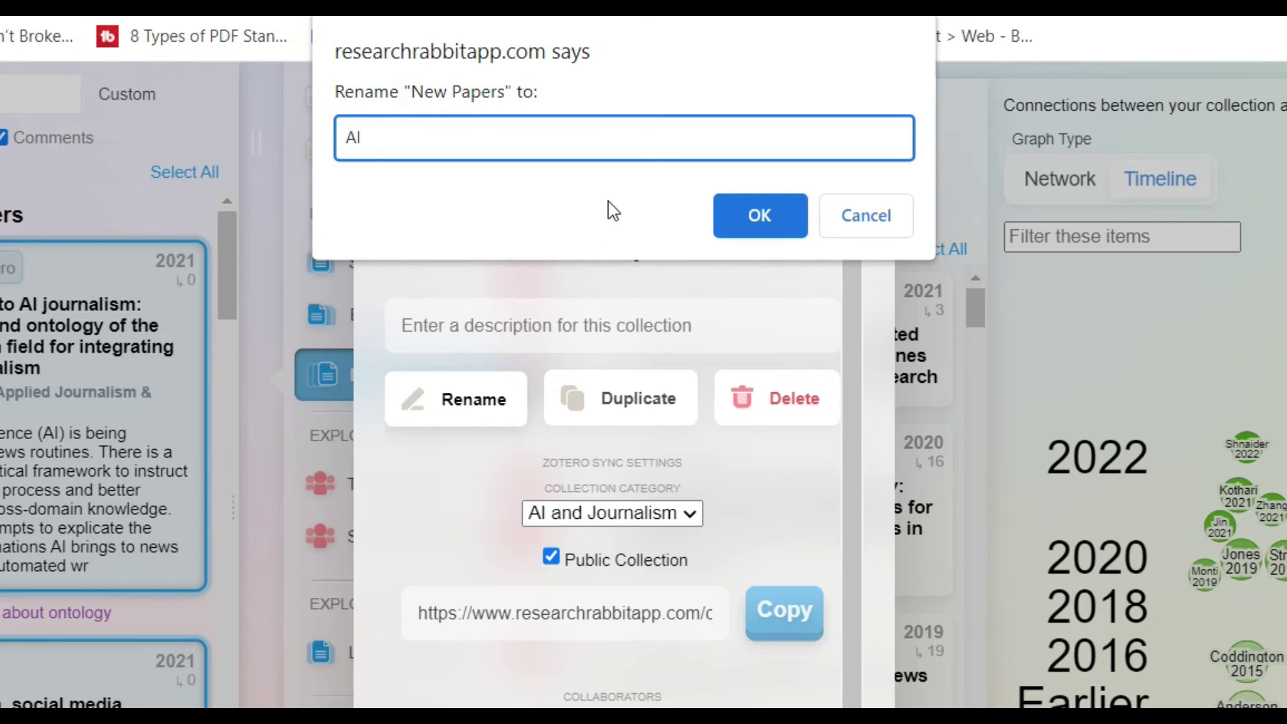
text( Basic)
key(BackSpace)
key(BackSpace)
key(BackSpace)
text(sic Papers)
click(768, 212)
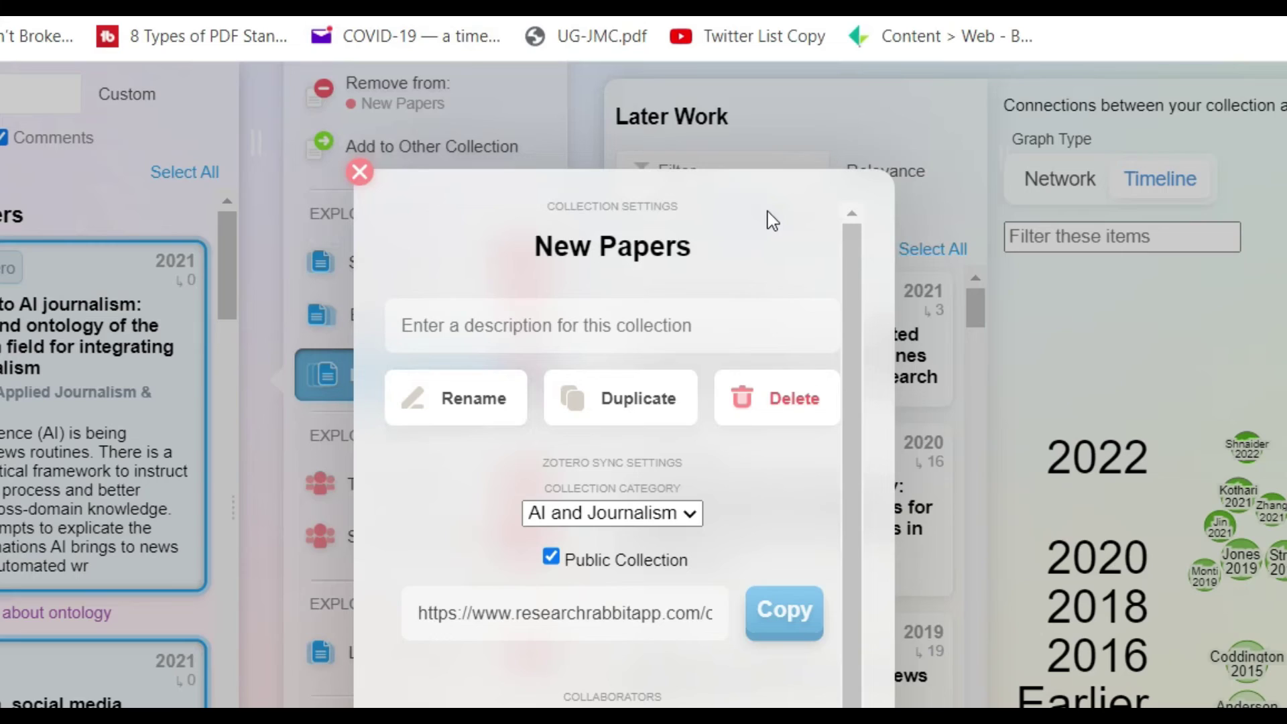
click(360, 172)
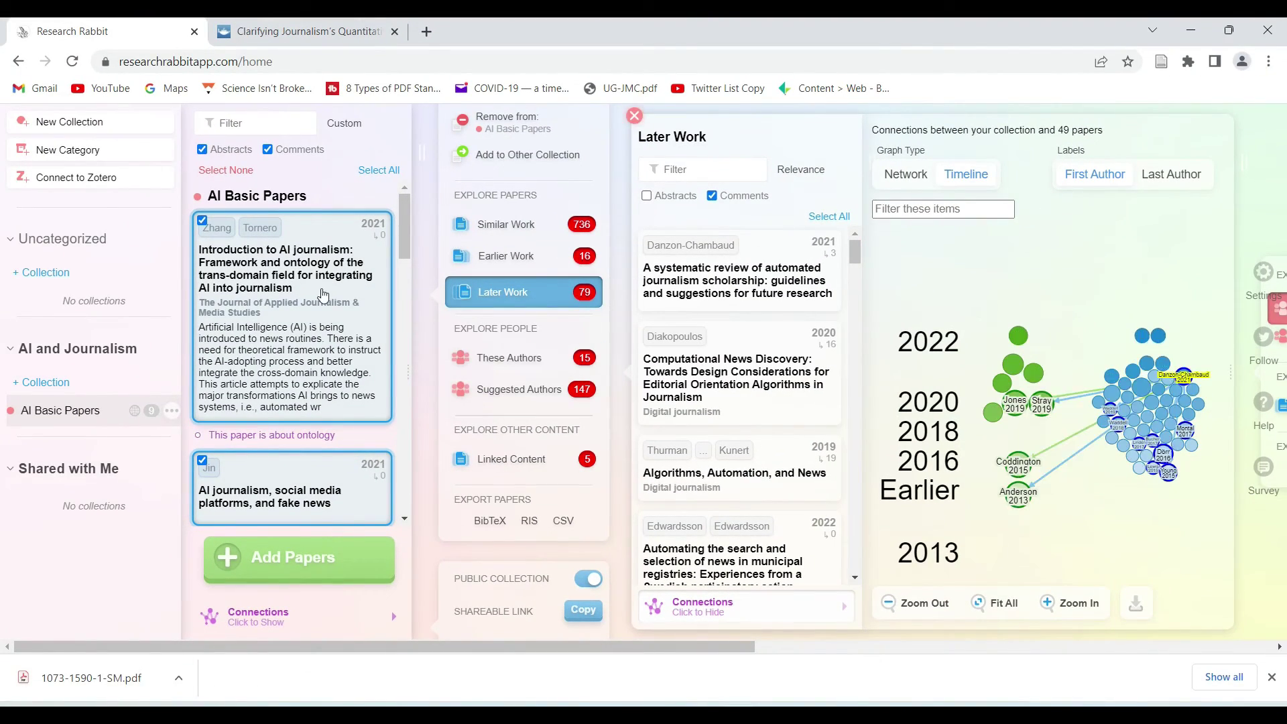
click(283, 309)
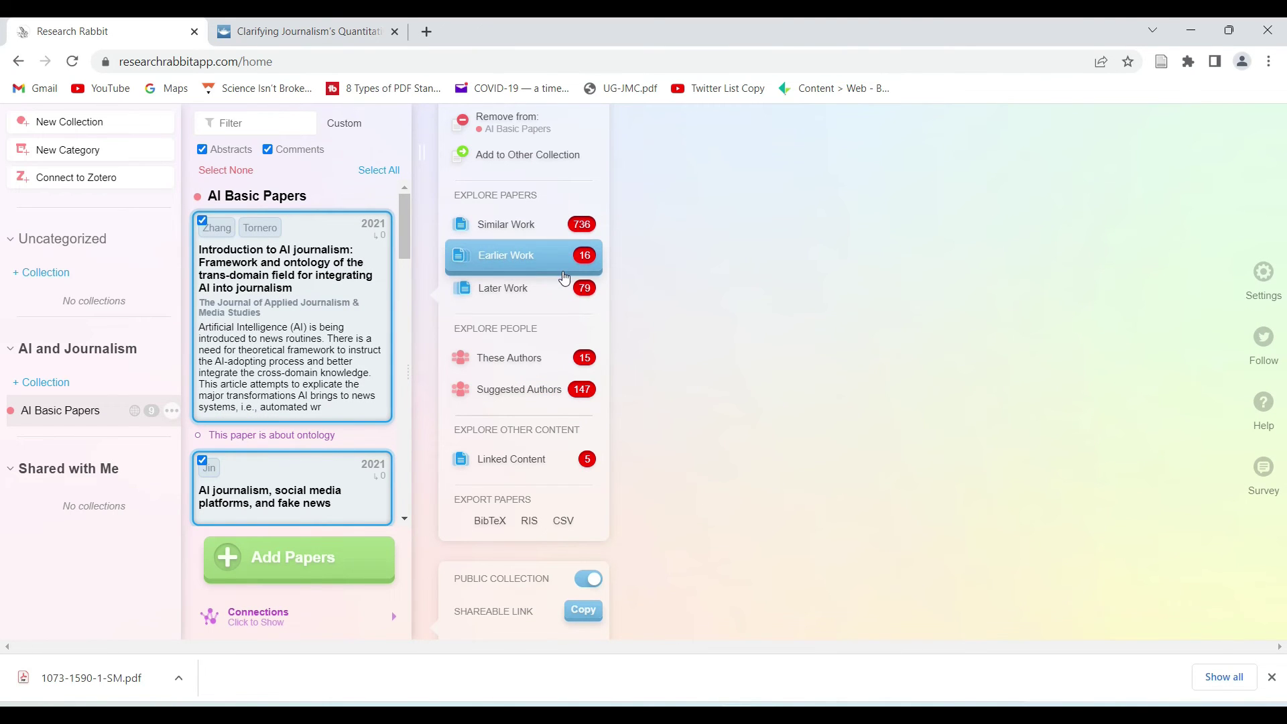
click(529, 465)
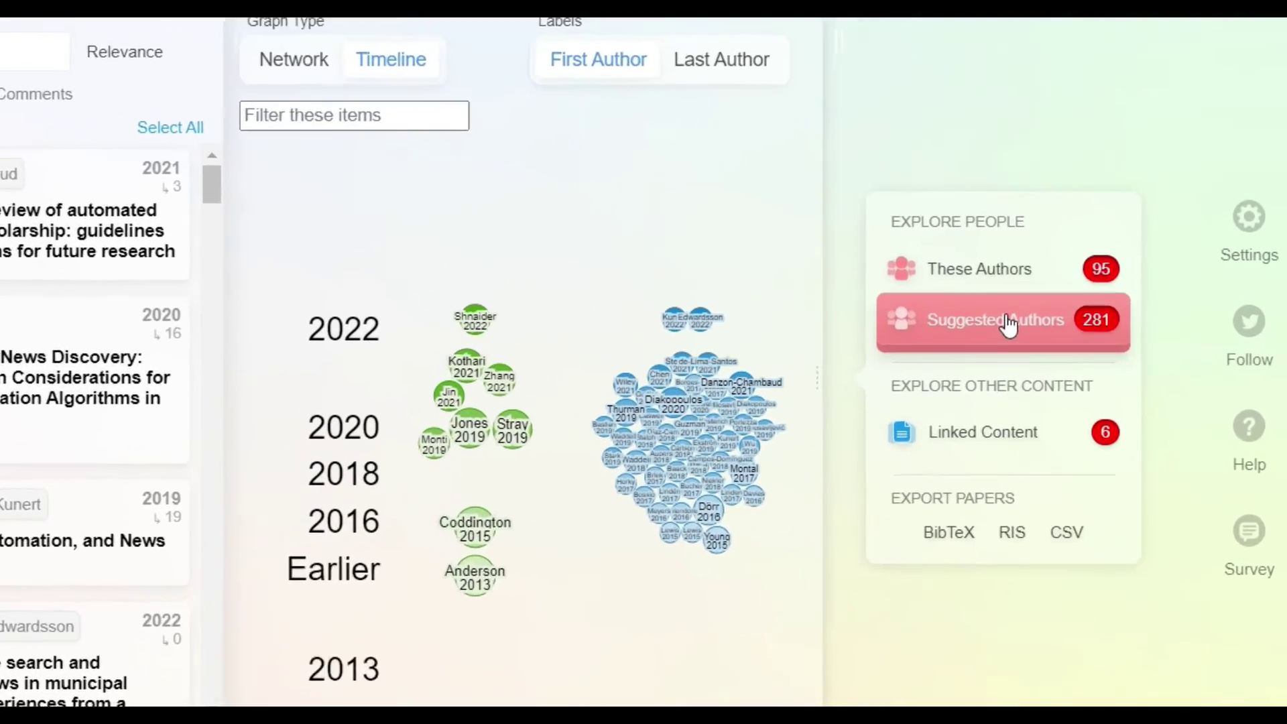
click(952, 255)
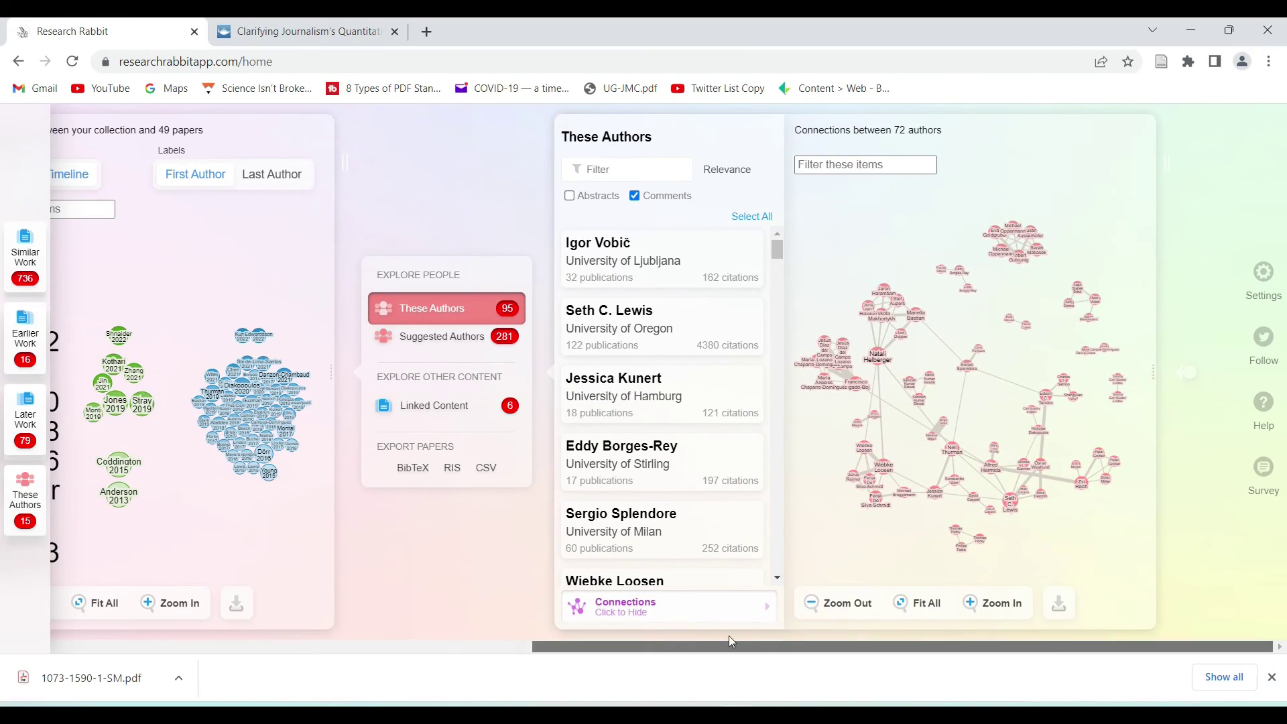
drag(729, 637, 319, 668)
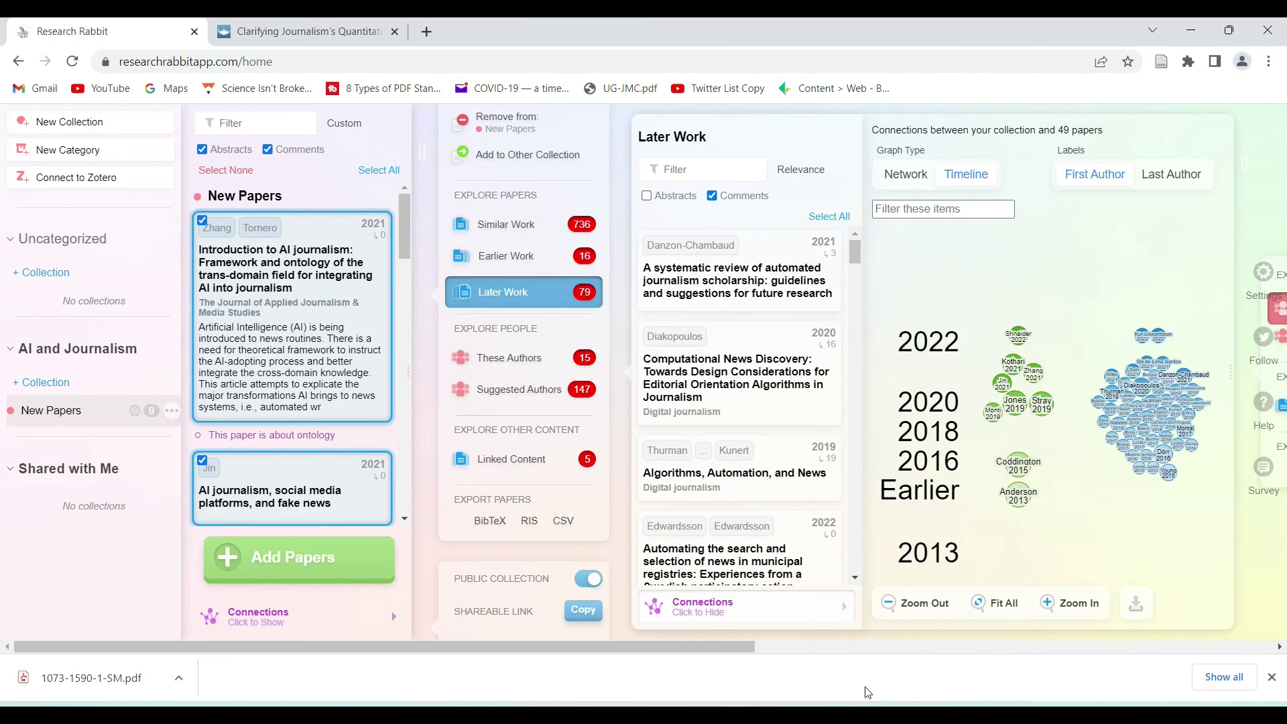